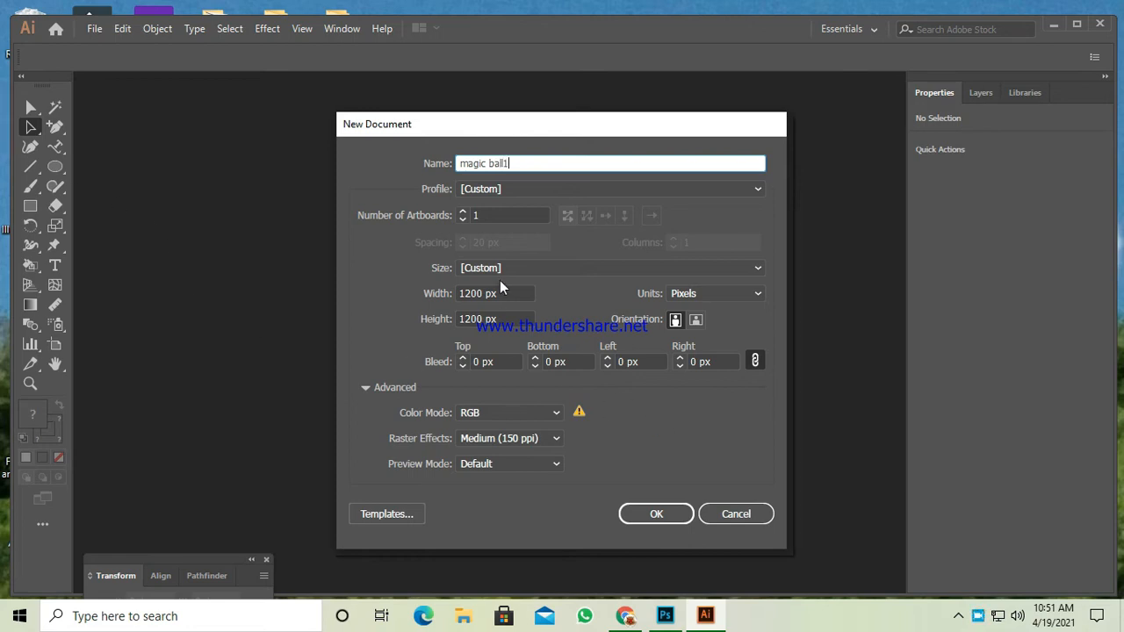
# - Set the new document's width and height to 1200 px and create it
pyautogui.click(499, 293)
pyautogui.write('1200')
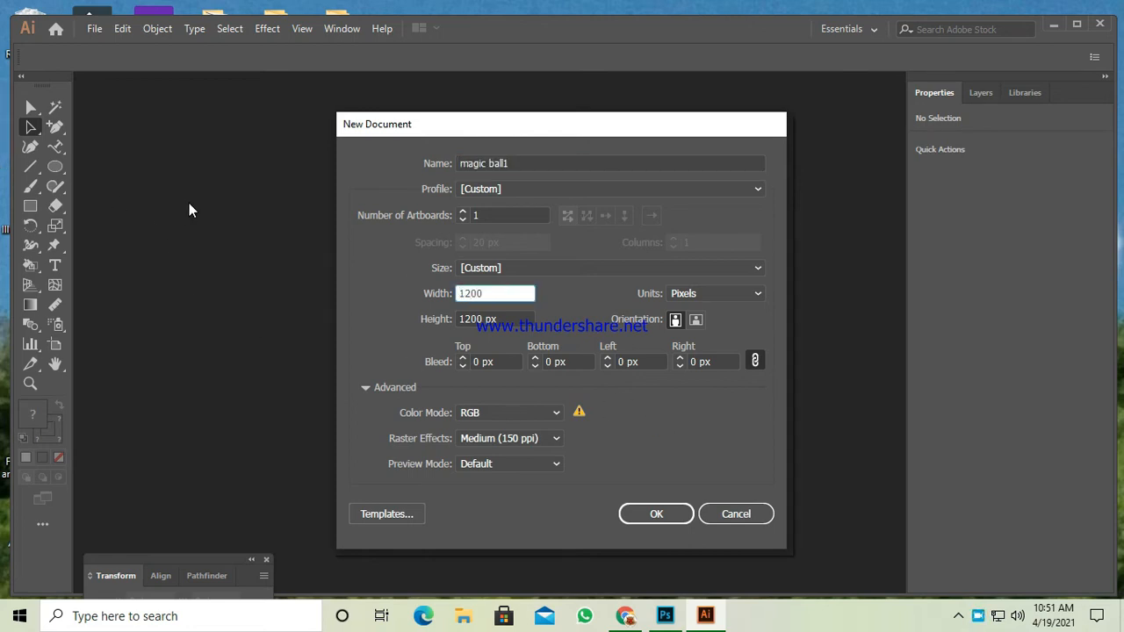
pyautogui.click(518, 320)
pyautogui.write('1200')
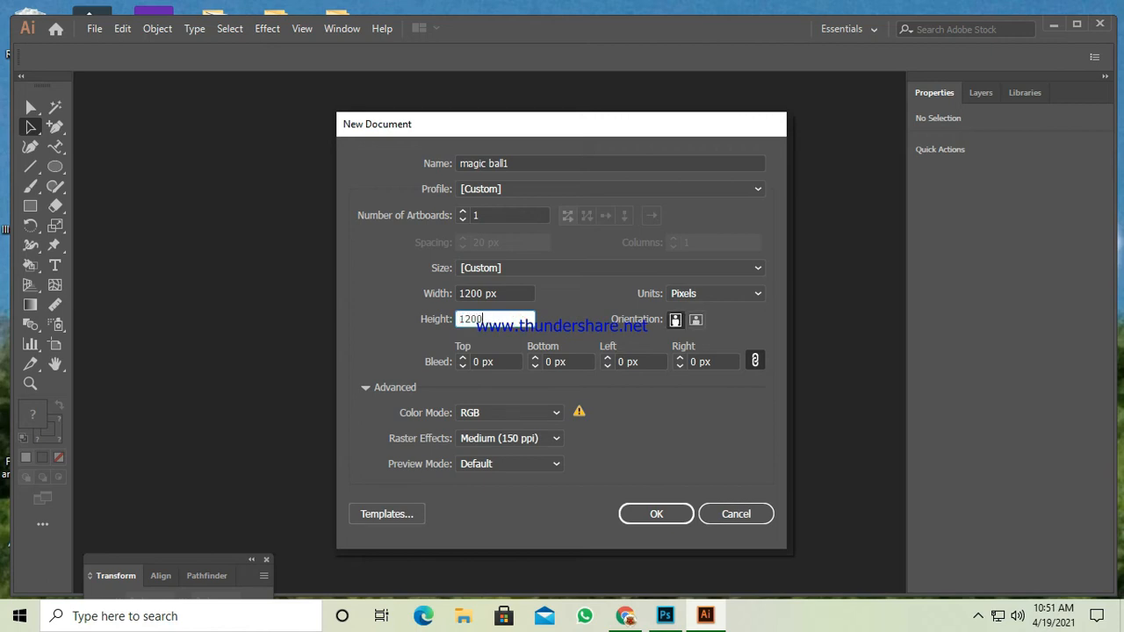
pyautogui.click(635, 512)
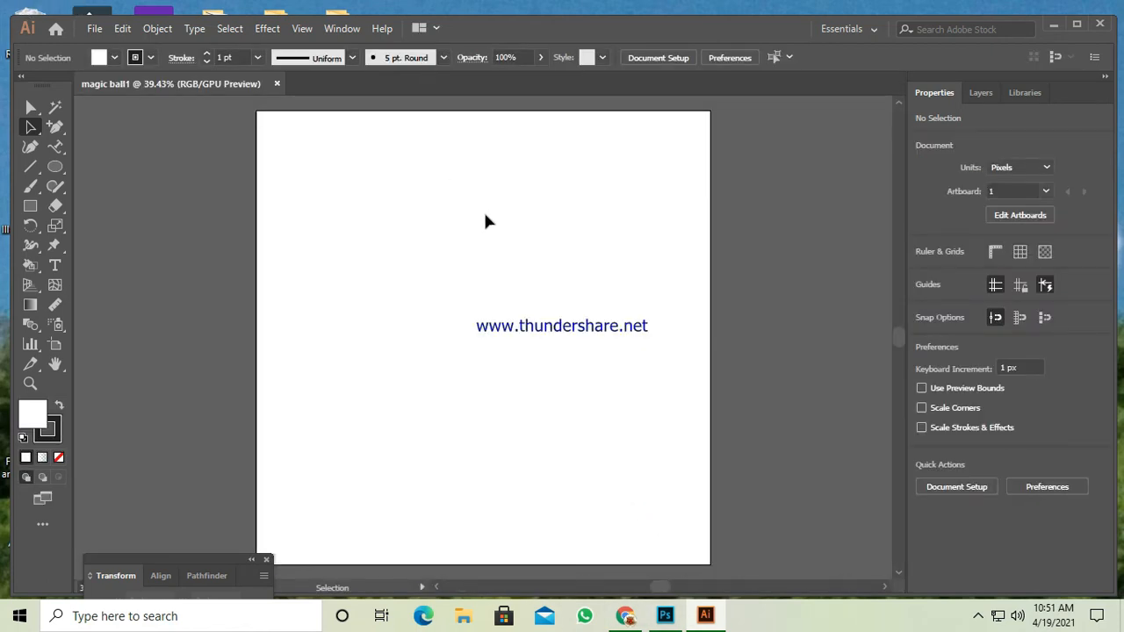
# - Create a 1200 by 1200 px square with the Rectangle tool
pyautogui.click(30, 205)
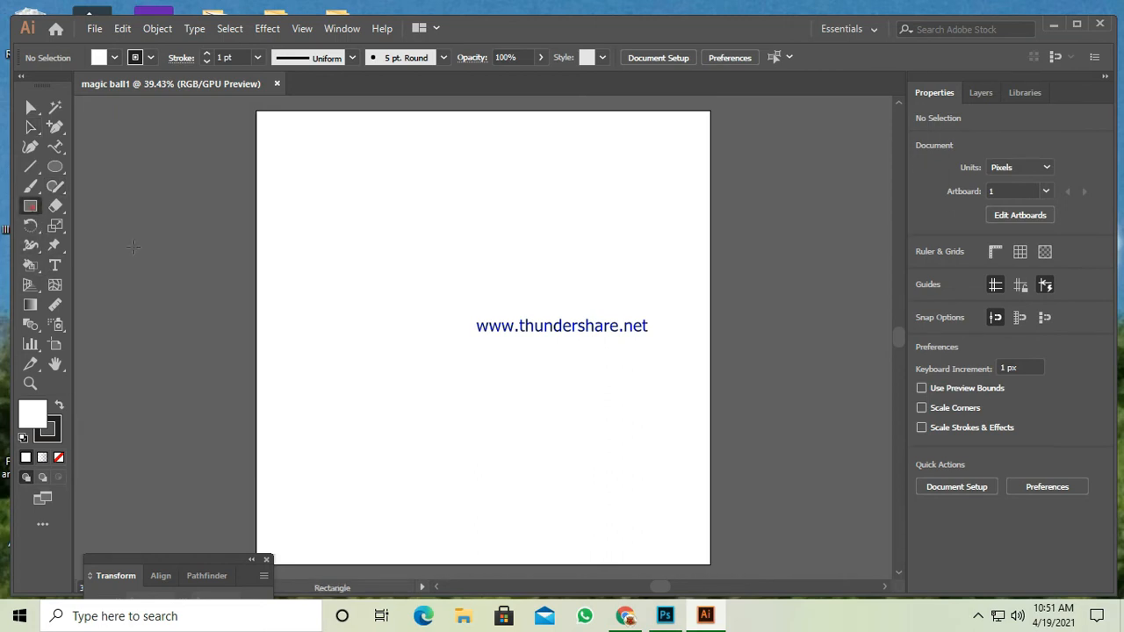
pyautogui.click(475, 295)
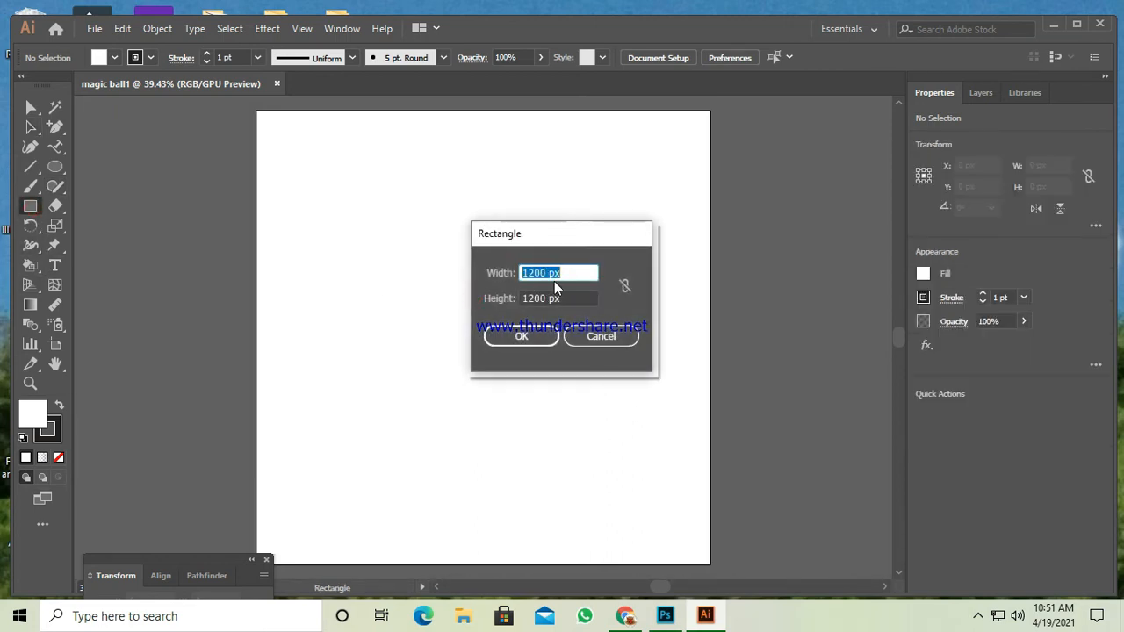
pyautogui.click(513, 338)
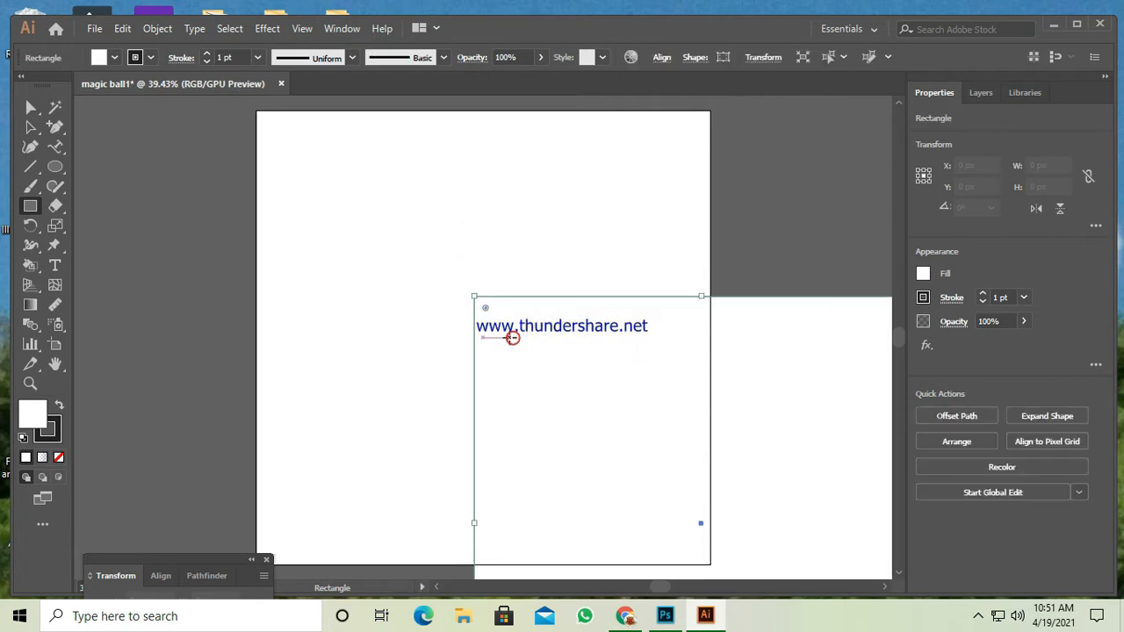
# - Fill the square with black and remove its stroke
pyautogui.doubleClick(32, 409)
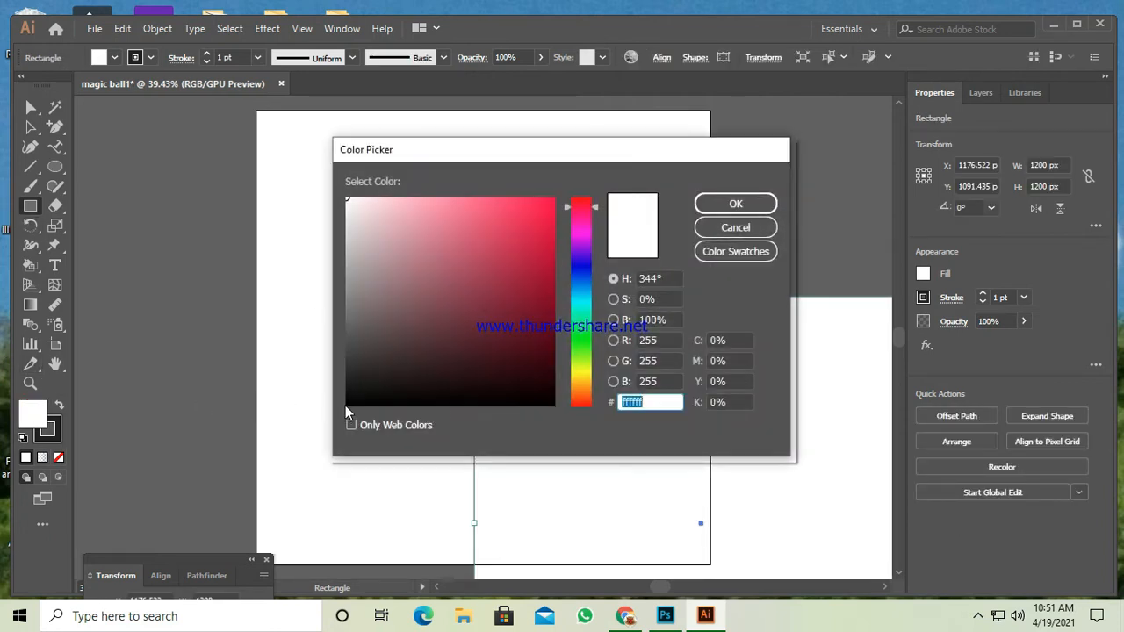
pyautogui.click(346, 405)
pyautogui.click(747, 203)
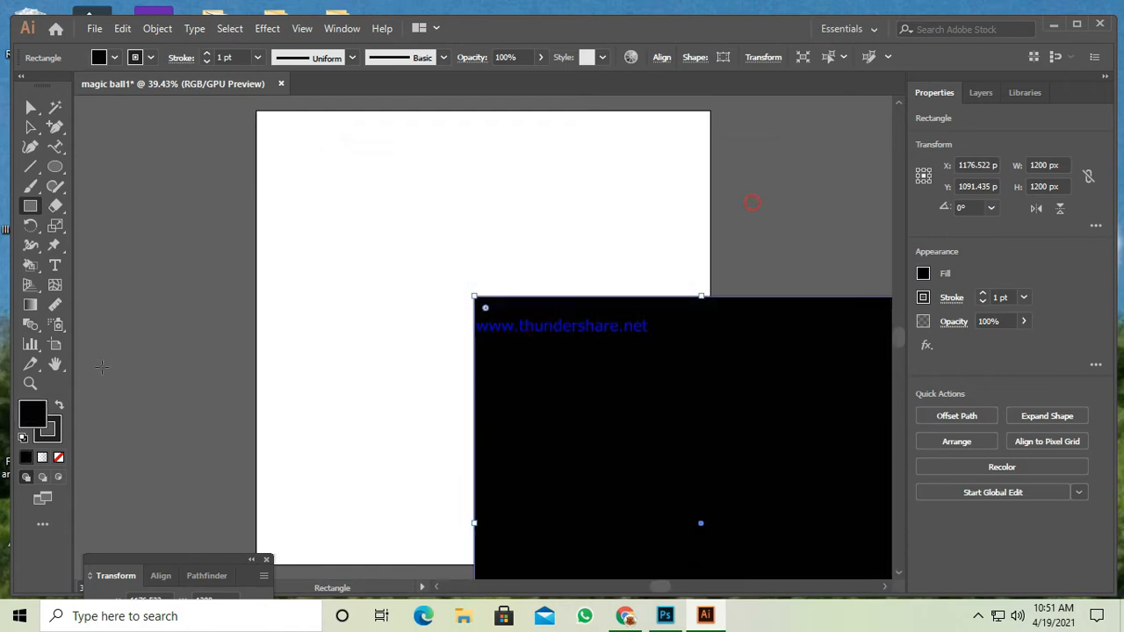
pyautogui.click(63, 432)
pyautogui.press('/')
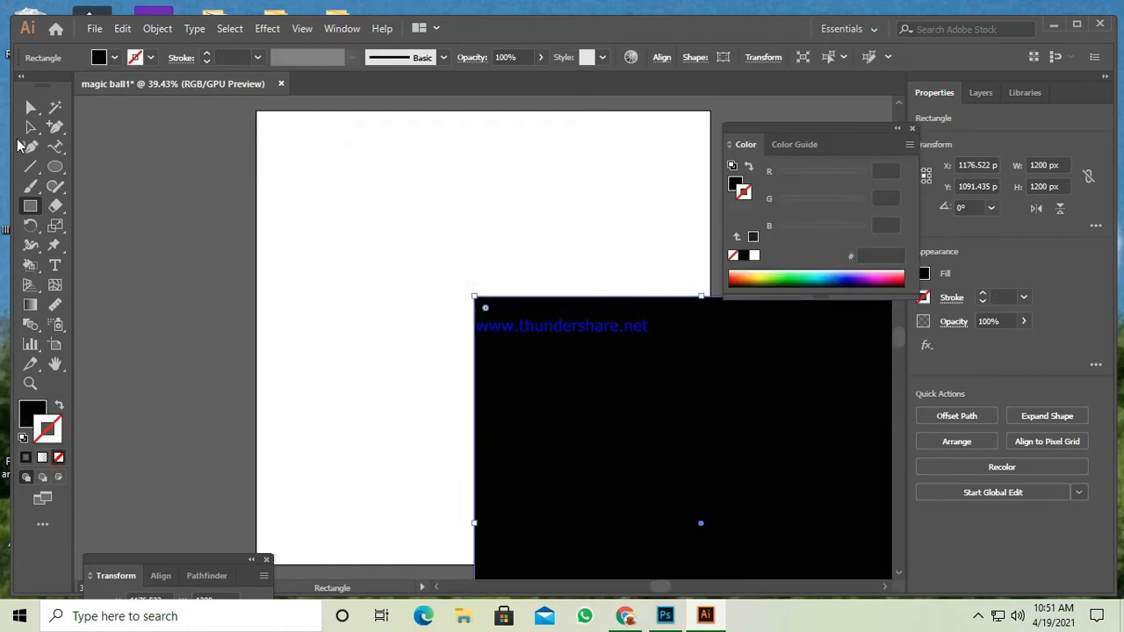
# - Move the black square so that it covers the artboard exactly
pyautogui.click(30, 127)
pyautogui.moveTo(580, 375); pyautogui.dragTo(376, 208)
pyautogui.click(136, 219)
pyautogui.click(358, 250)
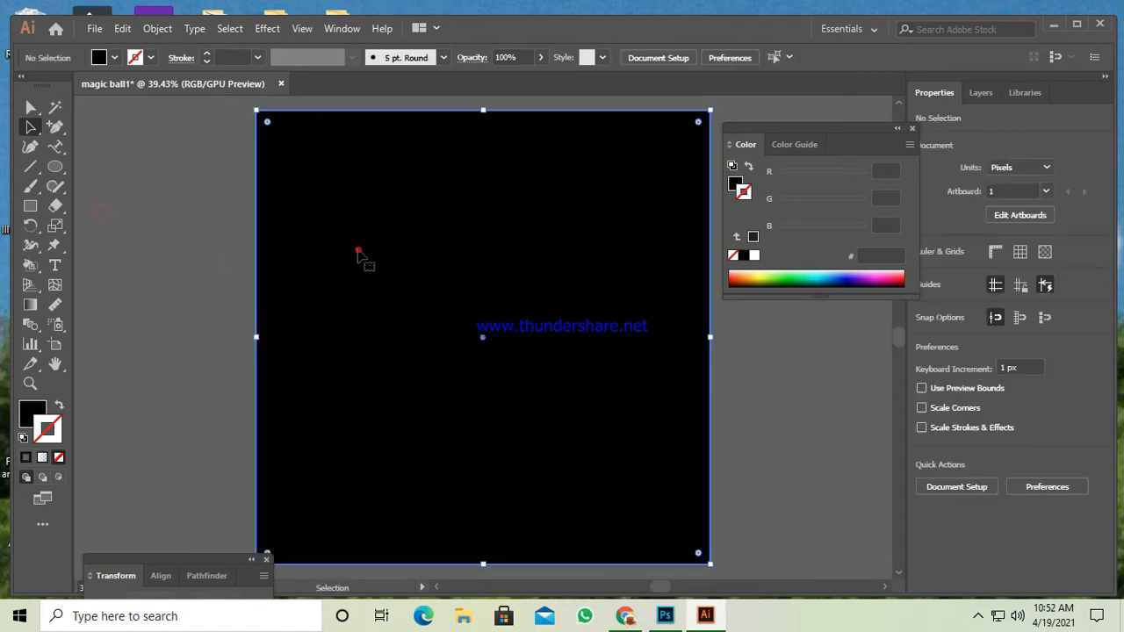
# - Swap the square's fill and stroke so that it has a black outline and no fill
pyautogui.click(412, 381)
pyautogui.click(61, 408)
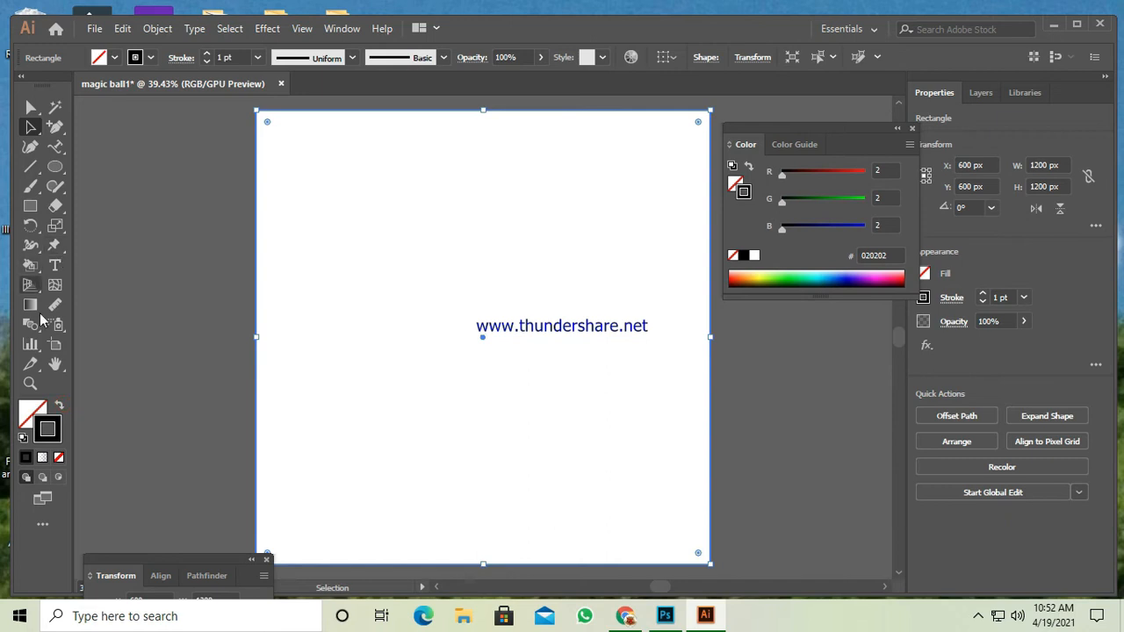
pyautogui.click(396, 246)
# - Make a copy of the square scaled non-uniformly to 80% horizontally and 80% vertically
pyautogui.rightClick(425, 113)
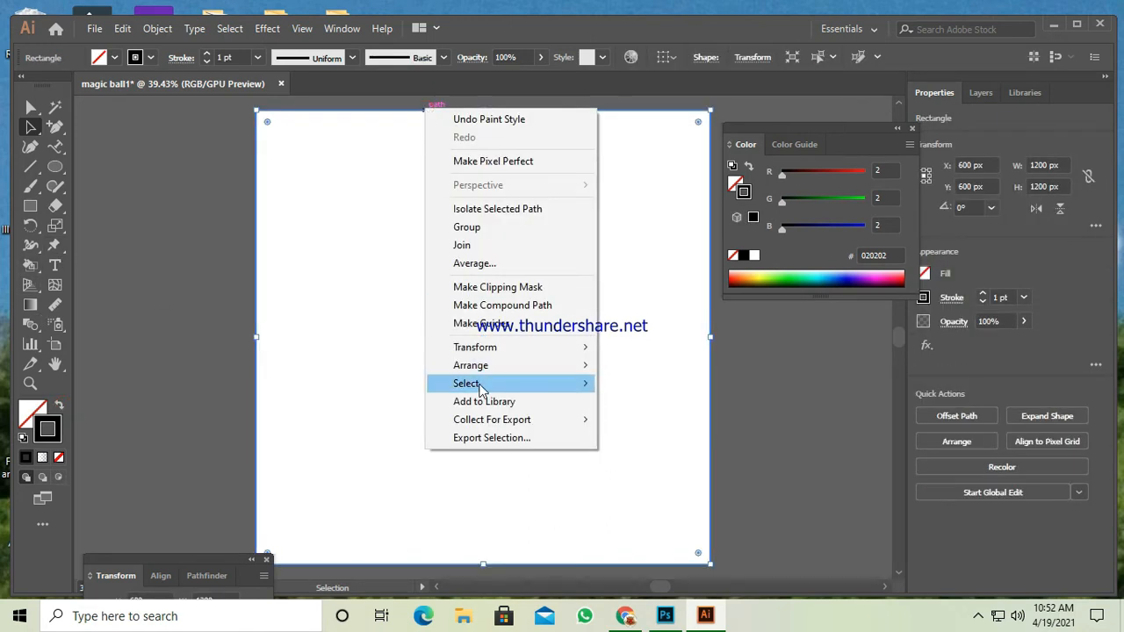
pyautogui.moveTo(516, 350)
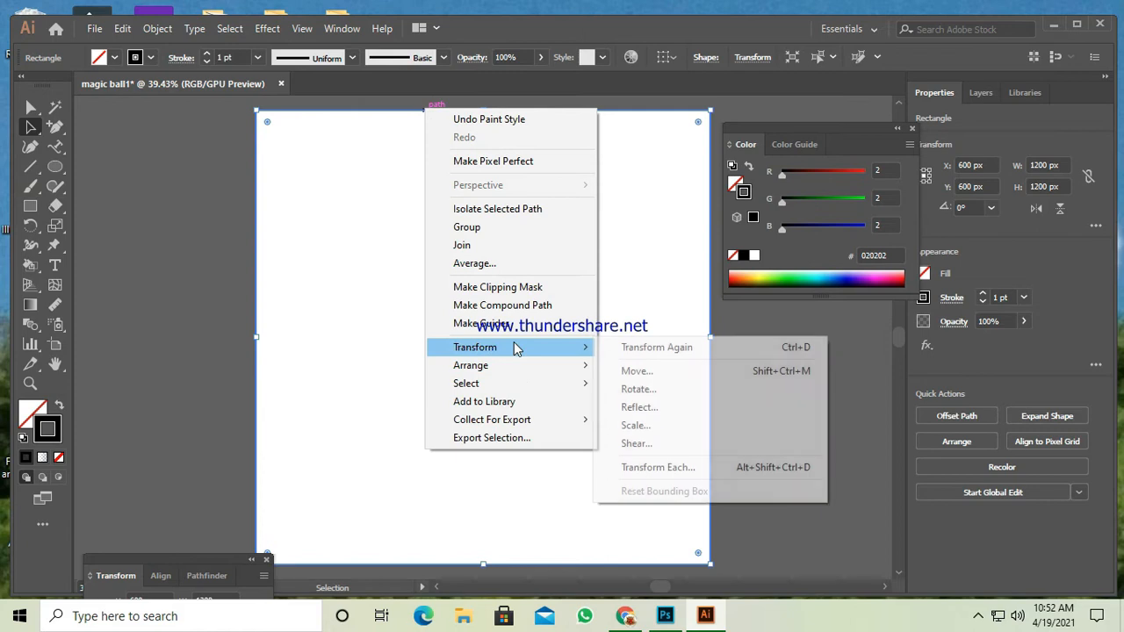
pyautogui.click(634, 426)
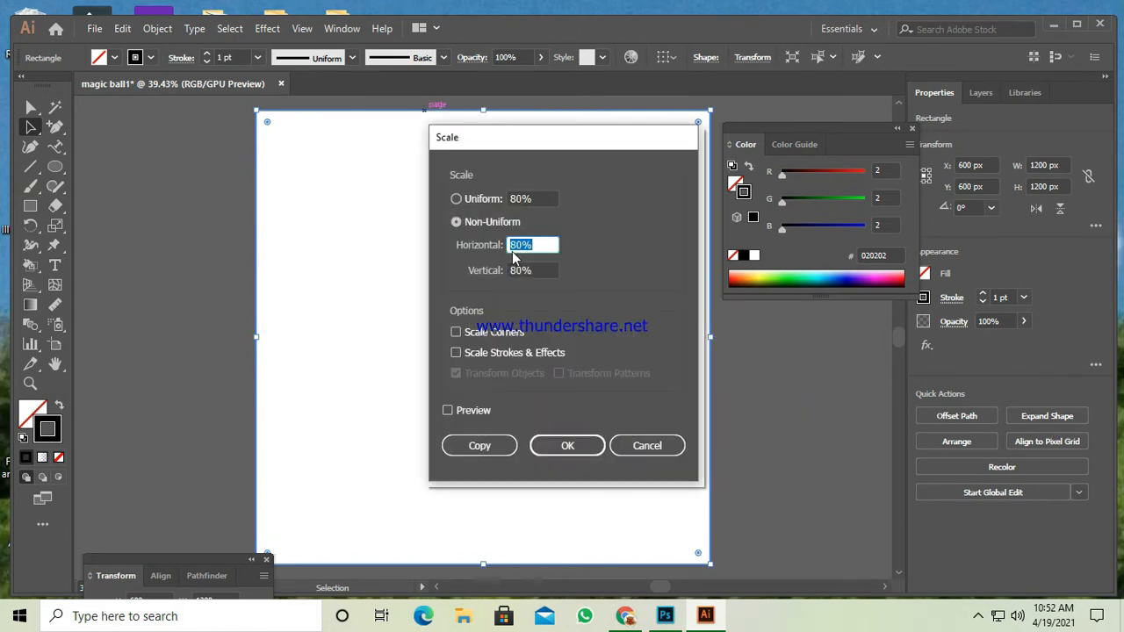
pyautogui.click(477, 446)
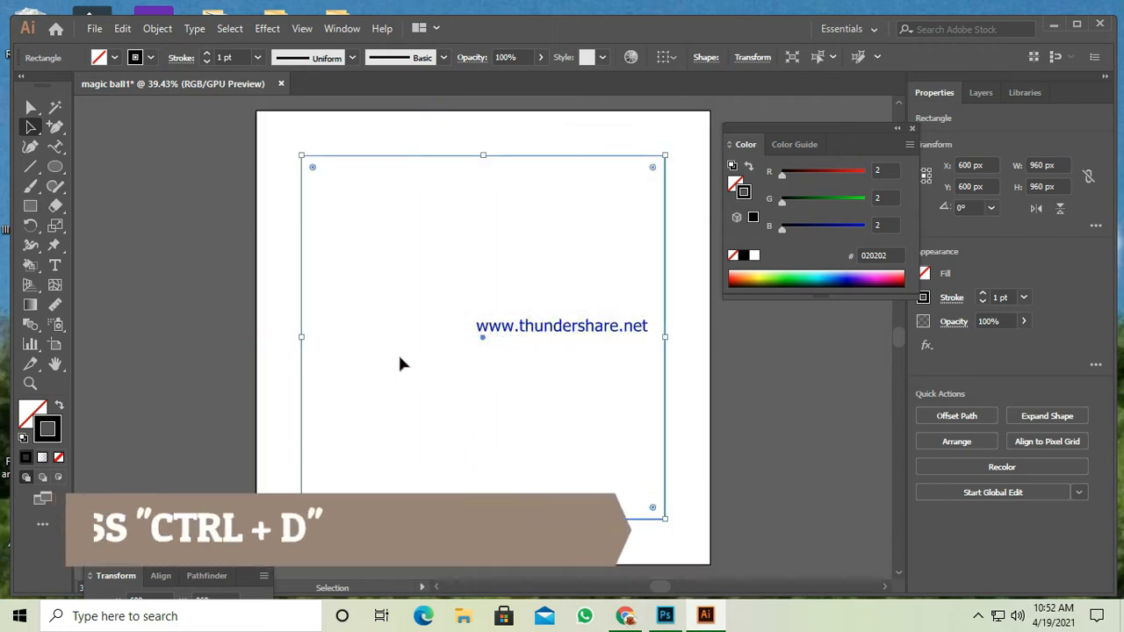
# - Repeat the scaled copy until the innermost concentric square is about 82 px wide, and deselect it
pyautogui.hotkey('ctrl', 'd')
pyautogui.hotkey('ctrl', 'd')
pyautogui.hotkey('ctrl', 'd')
pyautogui.hotkey('ctrl', 'd')
pyautogui.hotkey('ctrl', 'd')
pyautogui.hotkey('ctrl', 'd')
pyautogui.hotkey('ctrl', 'd')
pyautogui.hotkey('ctrl', 'd')
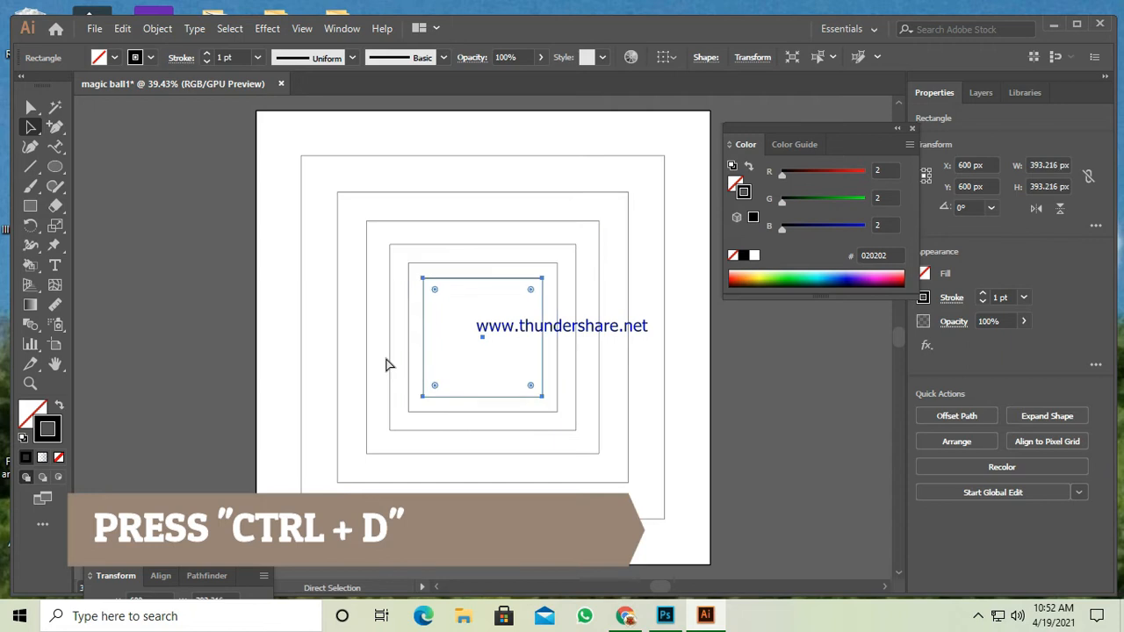
pyautogui.hotkey('ctrl', 'd')
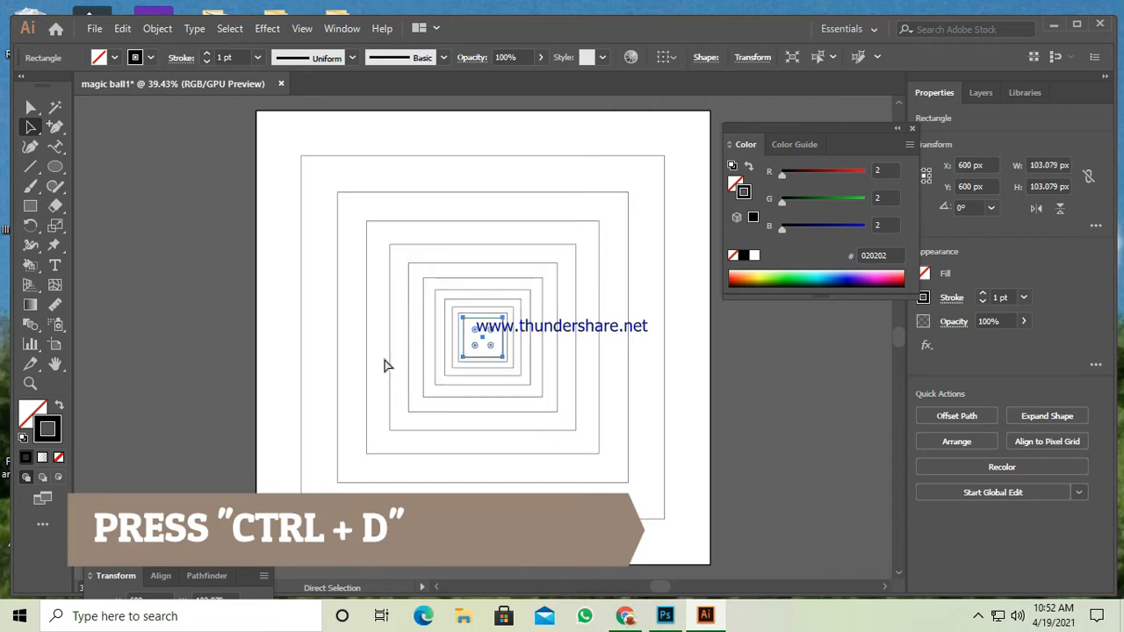
pyautogui.hotkey('ctrl', 'd')
pyautogui.press('v')
pyautogui.click(31, 130)
pyautogui.click(110, 163)
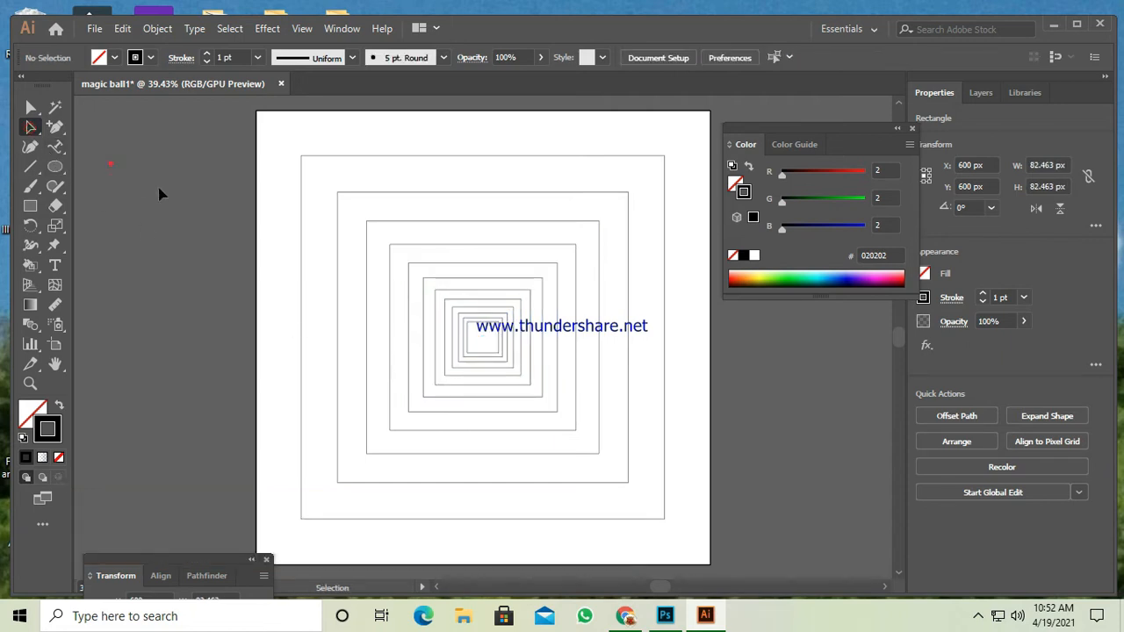
# - Select all the concentric squares and lock the selection
pyautogui.click(289, 112)
pyautogui.click(229, 28)
pyautogui.click(249, 49)
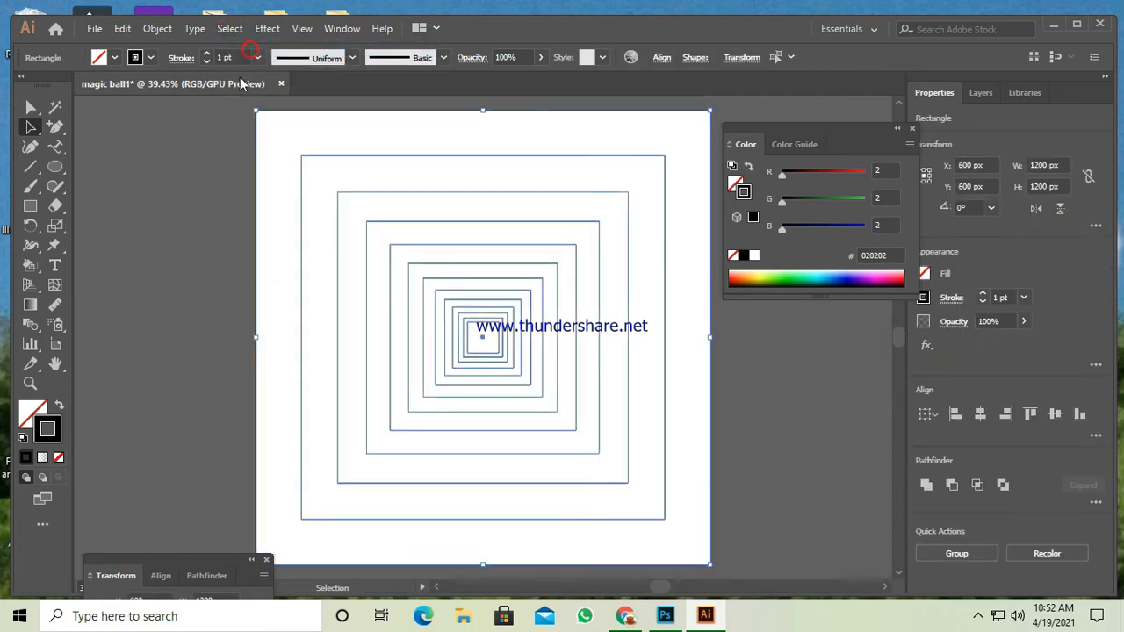
pyautogui.click(148, 25)
pyautogui.click(218, 102)
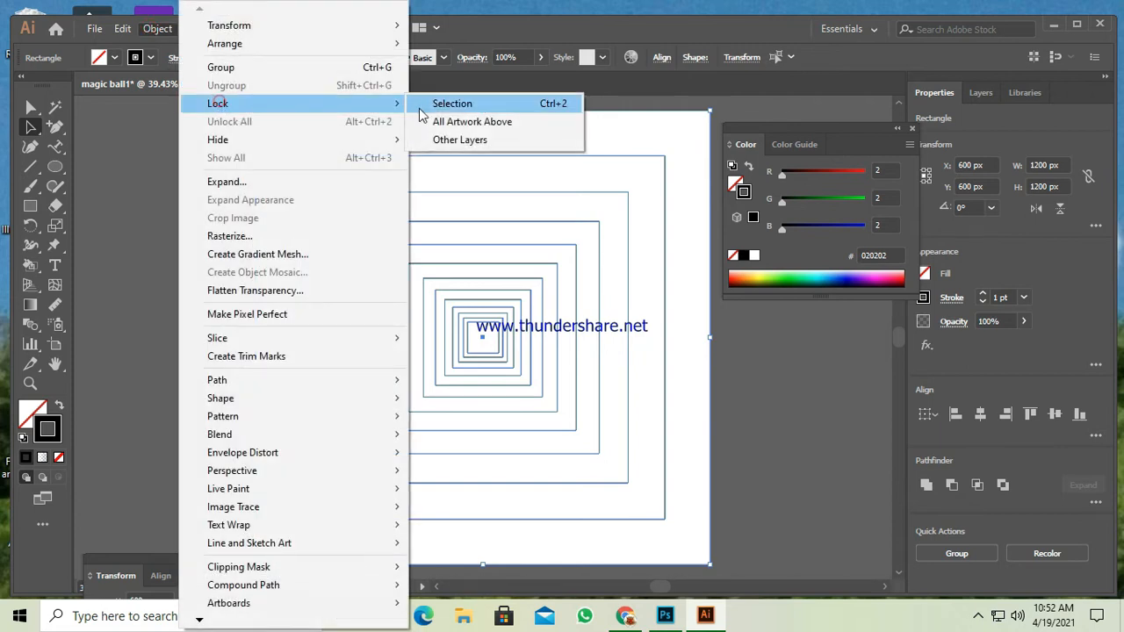
pyautogui.click(431, 103)
# - Draw a diagonal line from the artboard's top-left corner to its bottom-right corner
pyautogui.hotkey('ctrl', '-')
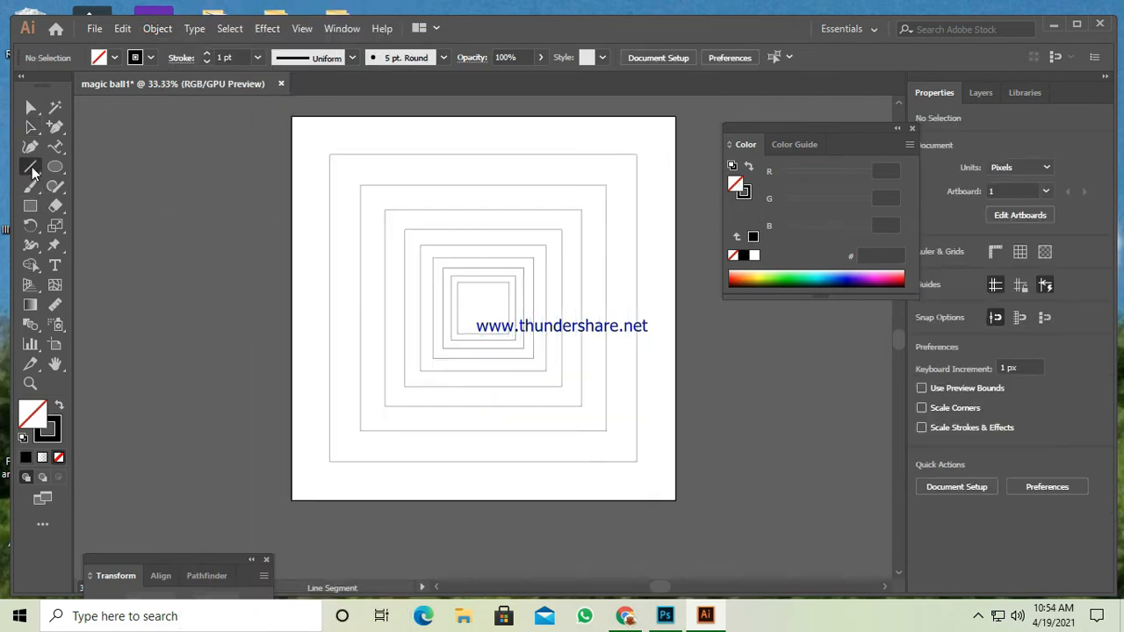
pyautogui.click(30, 167)
pyautogui.moveTo(292, 116); pyautogui.dragTo(674, 501)
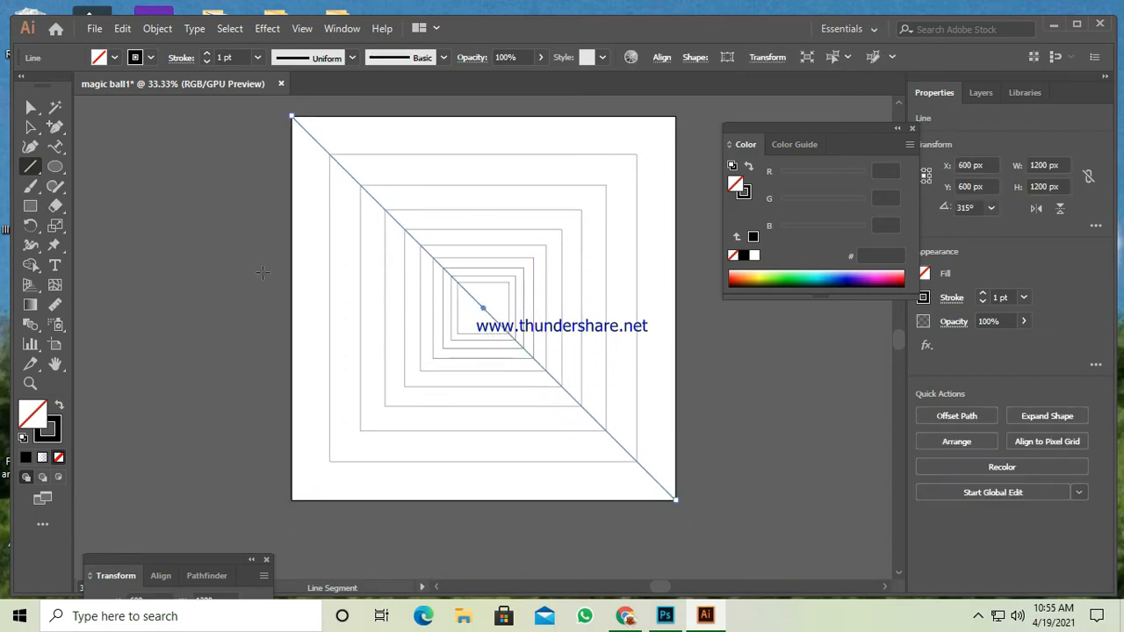
pyautogui.click(30, 113)
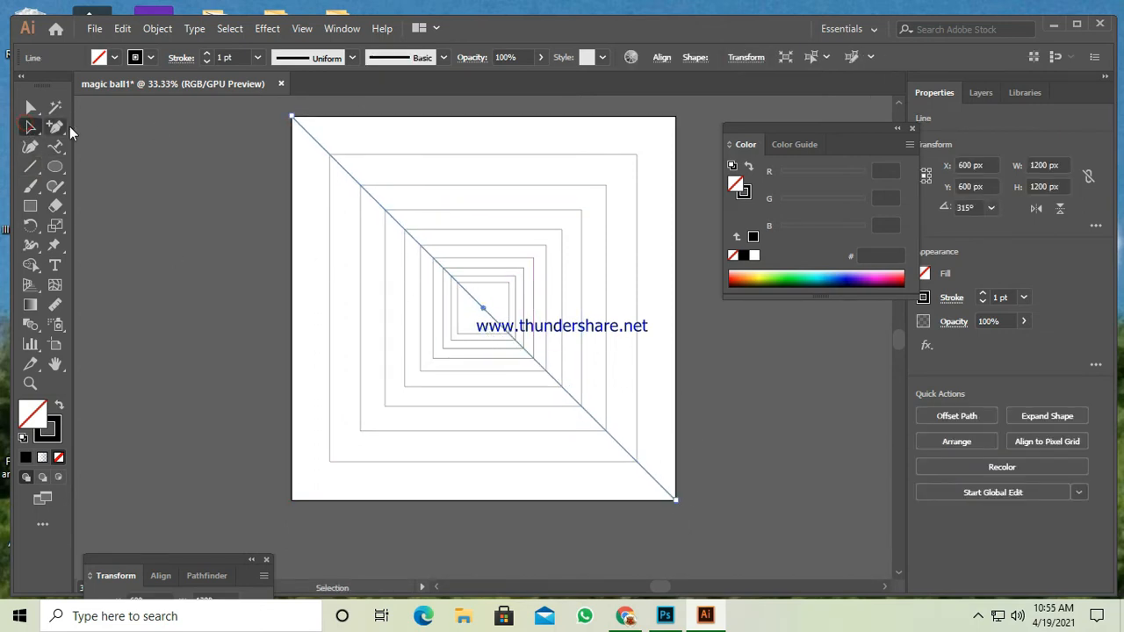
pyautogui.rightClick(315, 139)
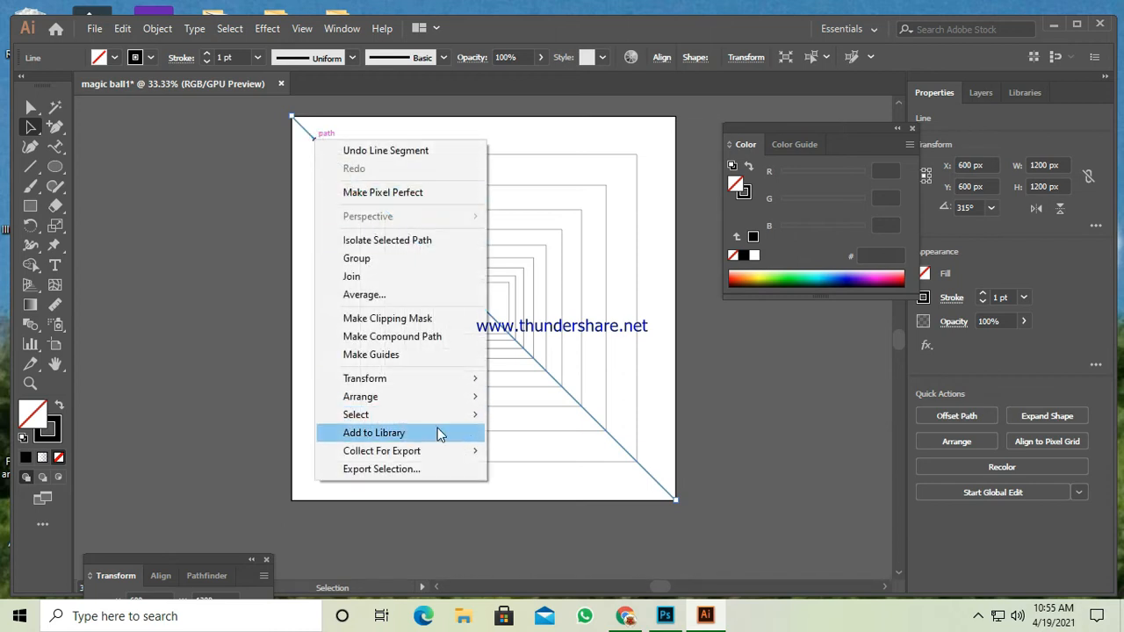
pyautogui.moveTo(409, 383)
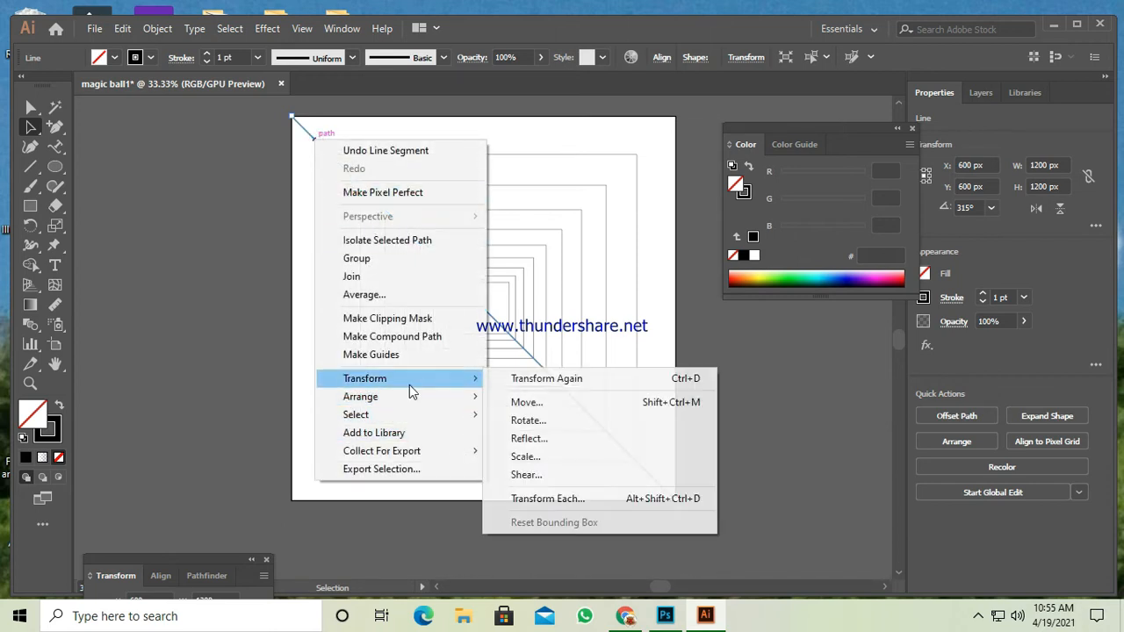
pyautogui.click(543, 438)
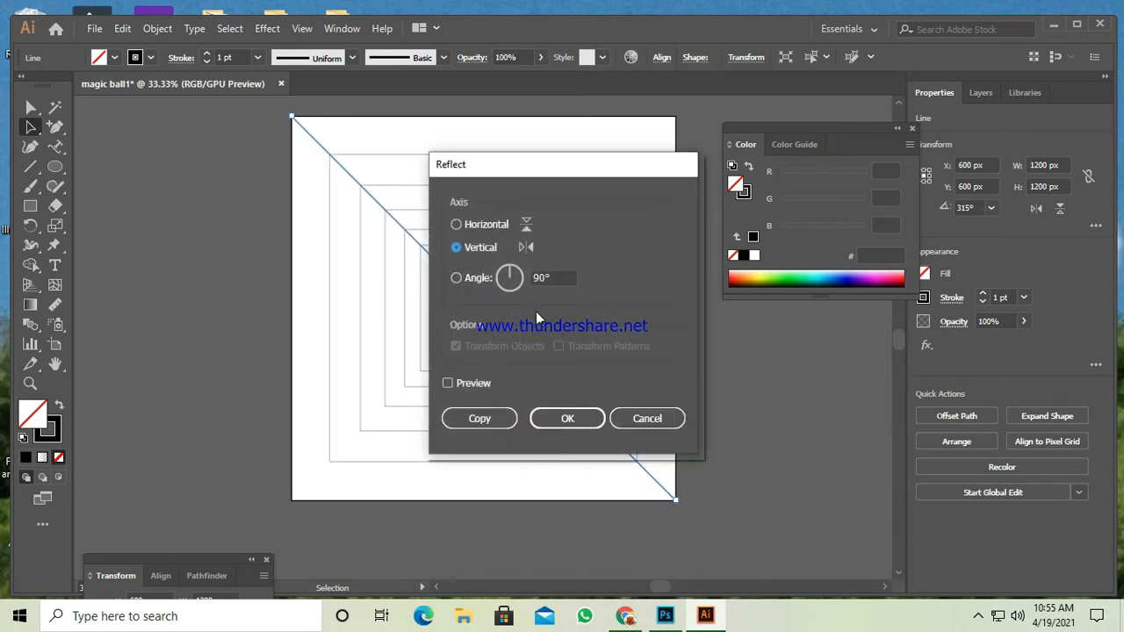
pyautogui.click(650, 421)
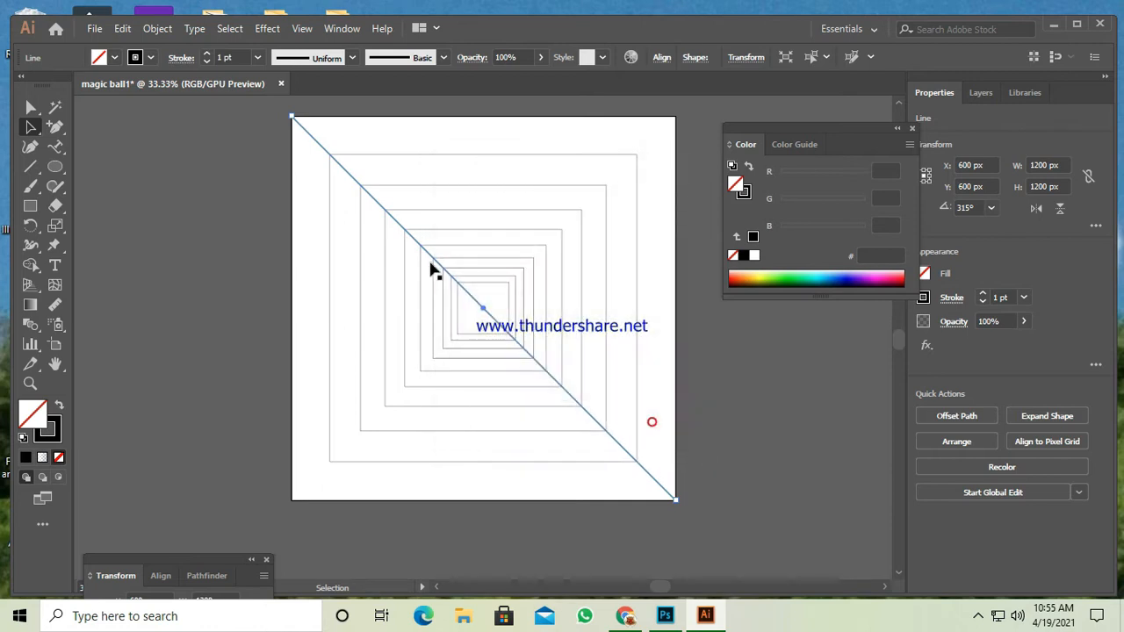
# - Make a copy of the diagonal line rotated by 10°
pyautogui.rightClick(358, 182)
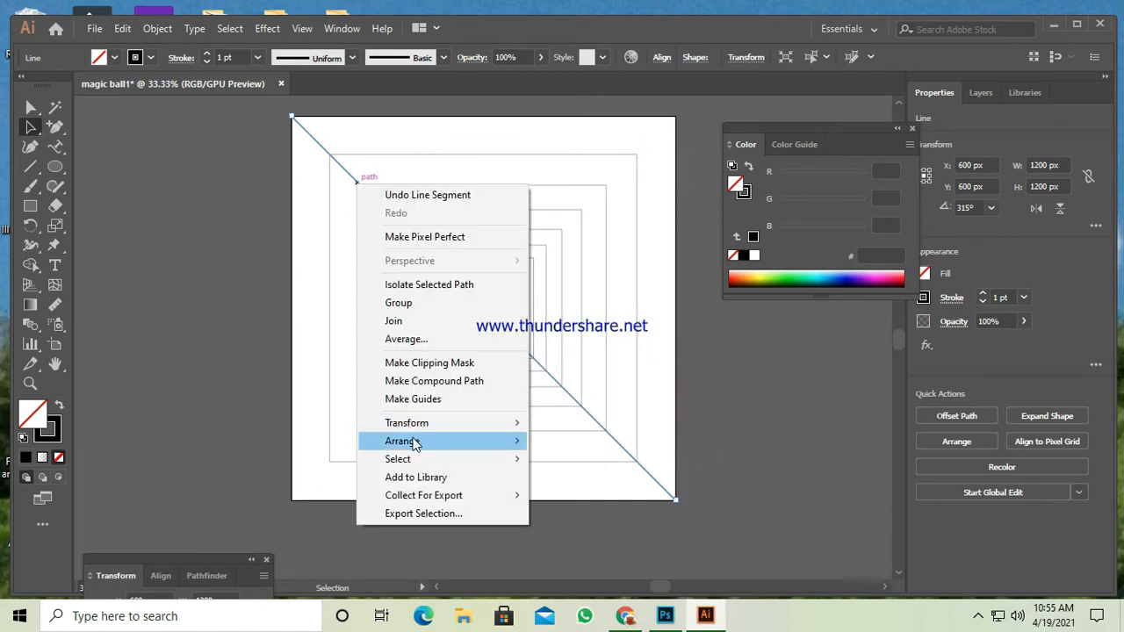
pyautogui.moveTo(482, 430)
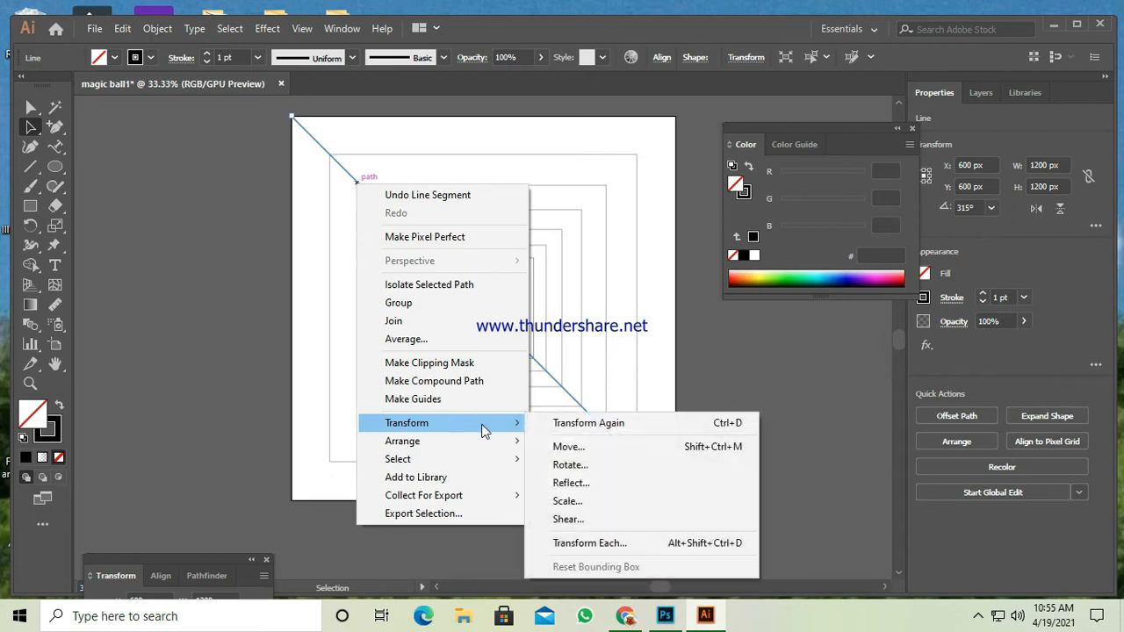
pyautogui.click(582, 465)
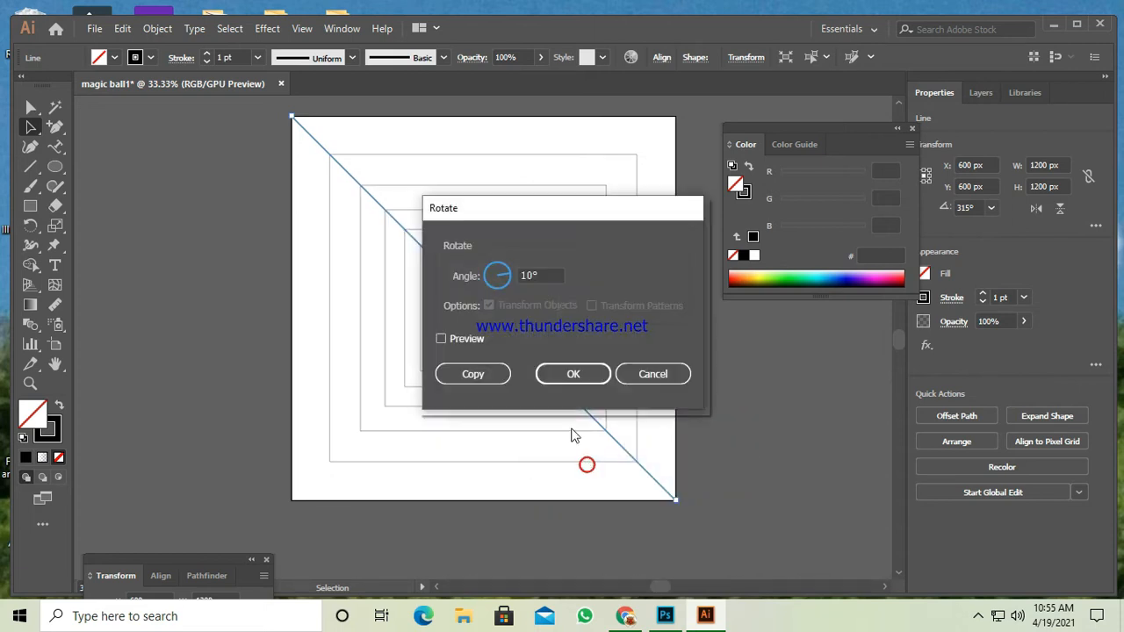
pyautogui.click(493, 377)
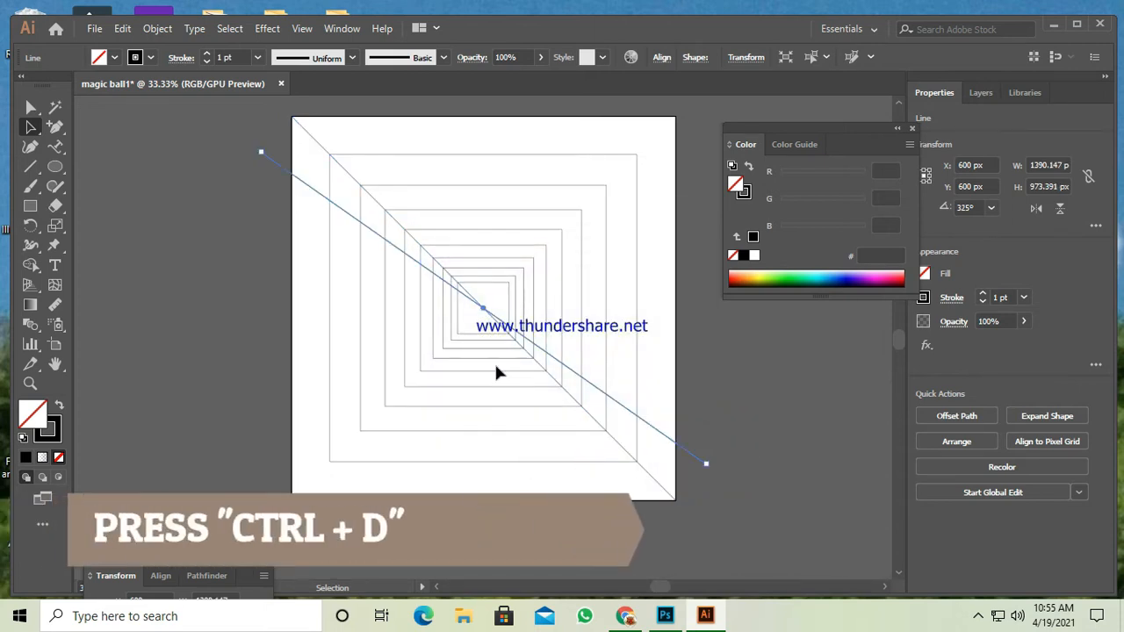
# - Repeat the rotated copy until the lines radiate all the way around the centre of the squares, and deselect
pyautogui.hotkey('ctrl', 'd')
pyautogui.hotkey('ctrl', 'd')
pyautogui.hotkey('ctrl', 'd')
pyautogui.hotkey('ctrl', 'd')
pyautogui.hotkey('ctrl', 'd')
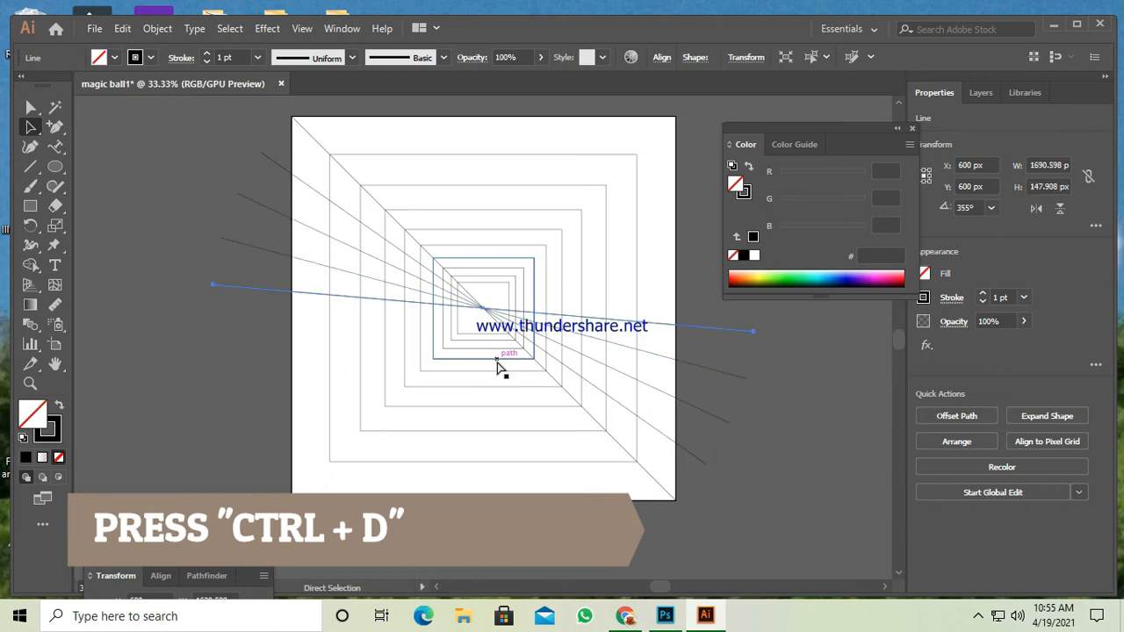
pyautogui.hotkey('ctrl', 'd')
pyautogui.hotkey('ctrl', 'd')
pyautogui.hotkey('ctrl', 'd')
pyautogui.hotkey('ctrl', 'd')
pyautogui.hotkey('ctrl', 'd')
pyautogui.hotkey('ctrl', 'd')
pyautogui.hotkey('ctrl', 'd')
pyautogui.hotkey('ctrl', 'd')
pyautogui.hotkey('ctrl', 'd')
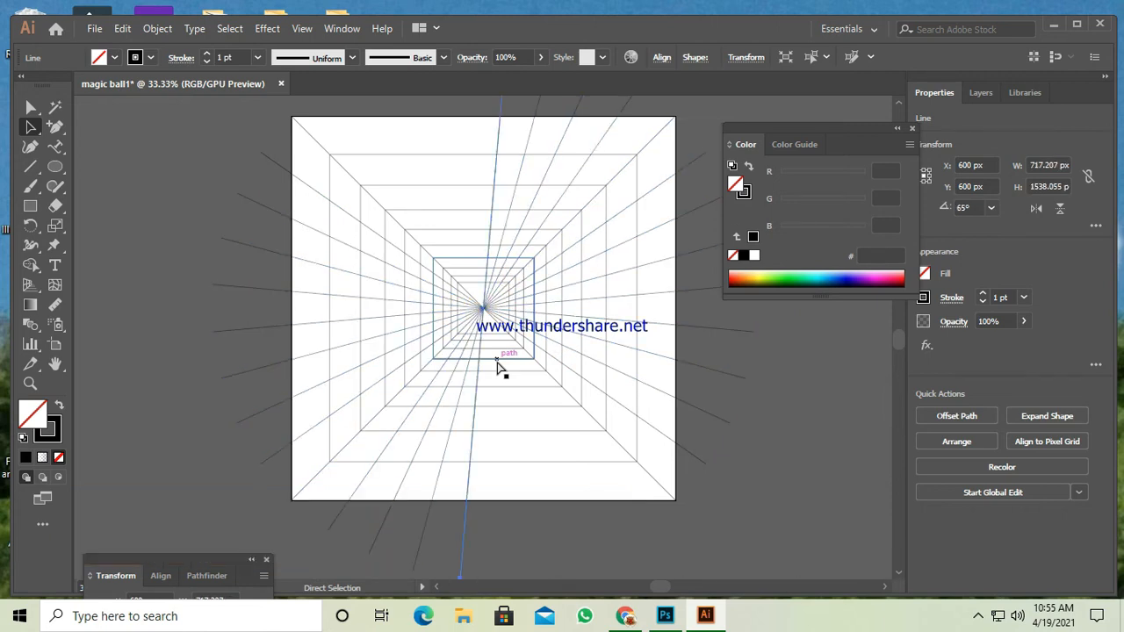
pyautogui.hotkey('ctrl', 'd')
pyautogui.hotkey('ctrl', 'd')
pyautogui.hotkey('ctrl', 'd')
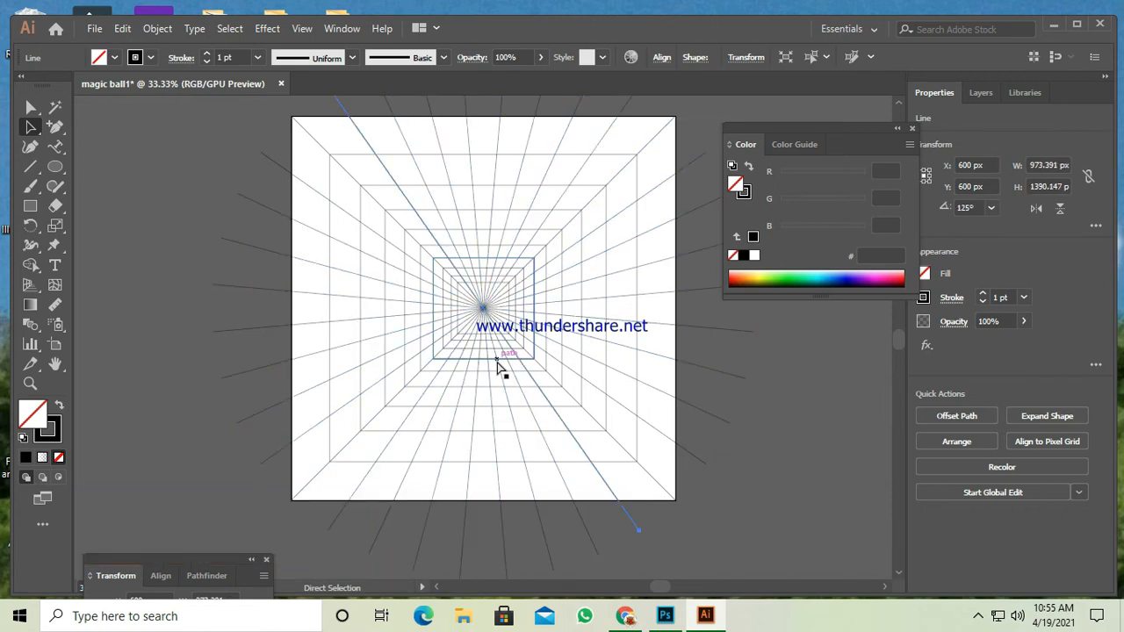
pyautogui.click(158, 190)
pyautogui.scroll(2, 190, 184)
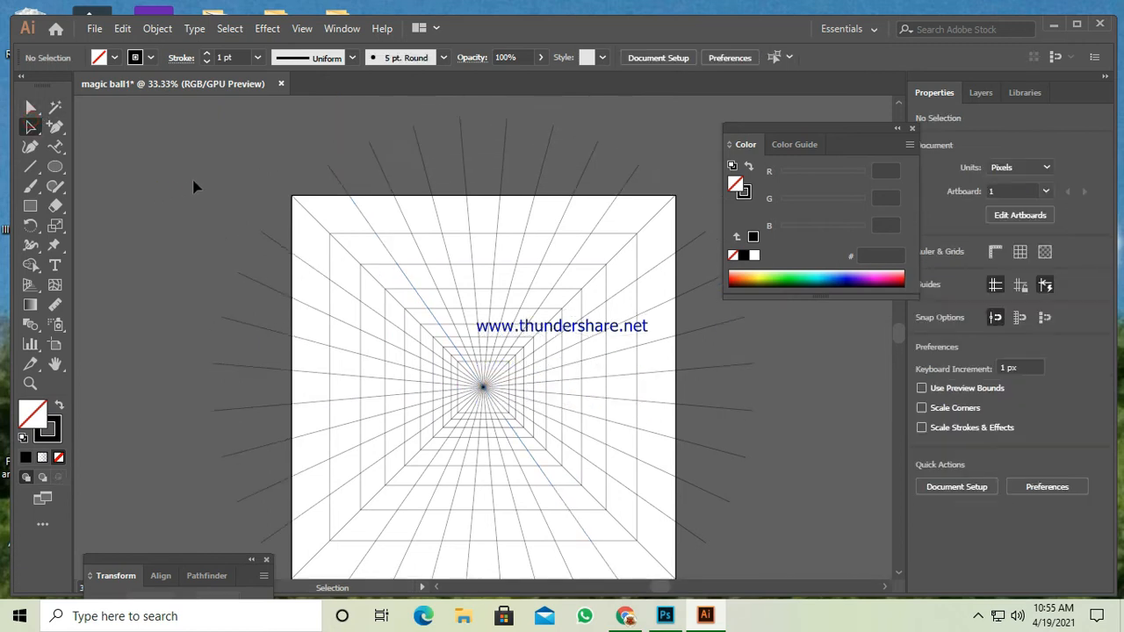
# - Select the whole grid and remove the line ends extending beyond all four artboard edges with the Shape Builder
pyautogui.moveTo(205, 161); pyautogui.dragTo(627, 411)
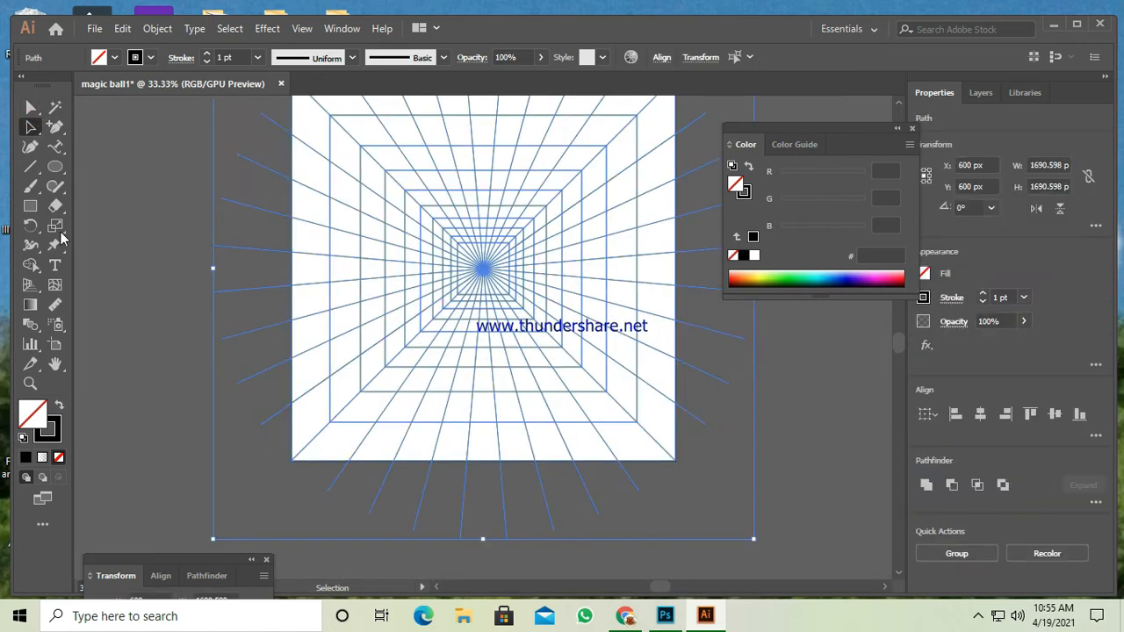
pyautogui.moveTo(30, 267); pyautogui.dragTo(92, 281)
pyautogui.click(131, 267)
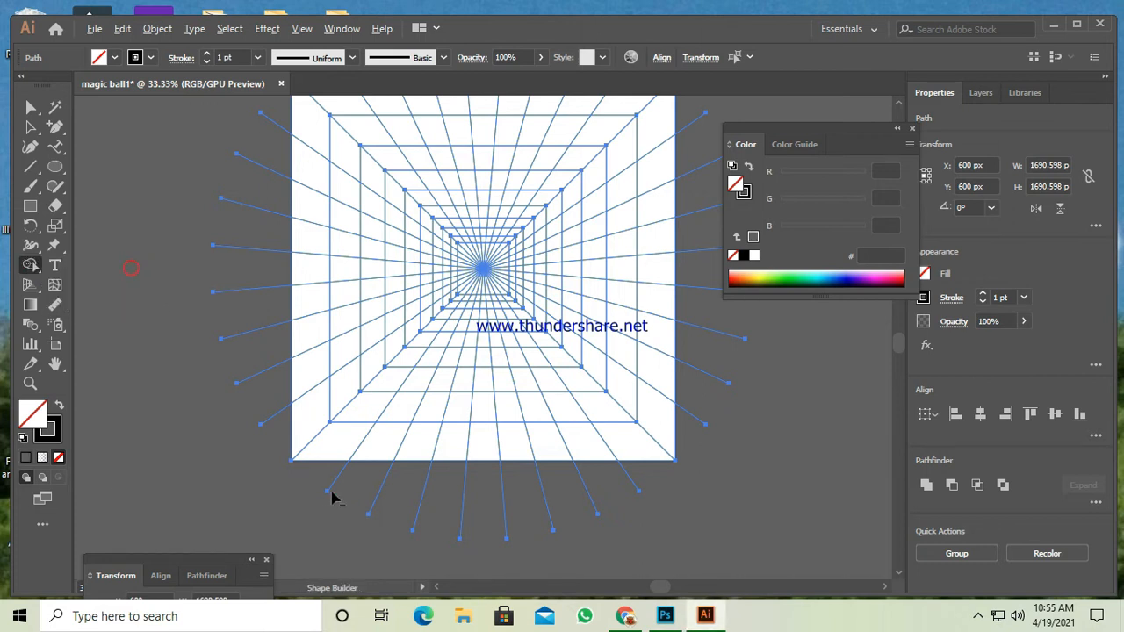
pyautogui.moveTo(612, 497); pyautogui.dragTo(572, 509)
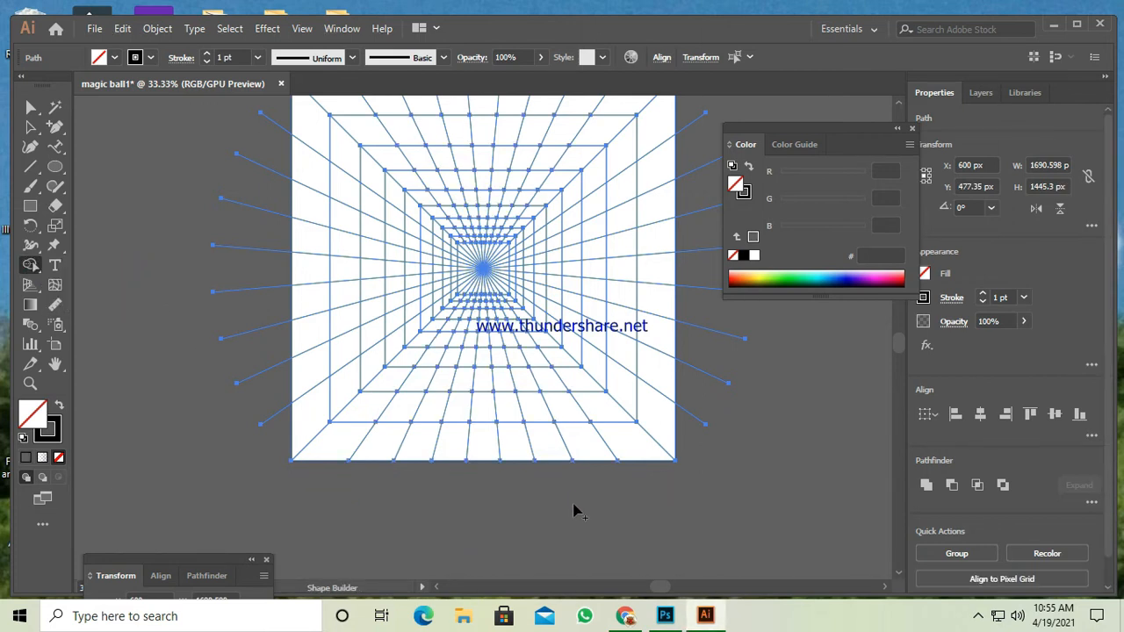
pyautogui.moveTo(267, 195)
pyautogui.mouseDown()
pyautogui.moveTo(254, 372)
pyautogui.moveTo(286, 460)
pyautogui.mouseUp()
pyautogui.scroll(3, 275, 497)
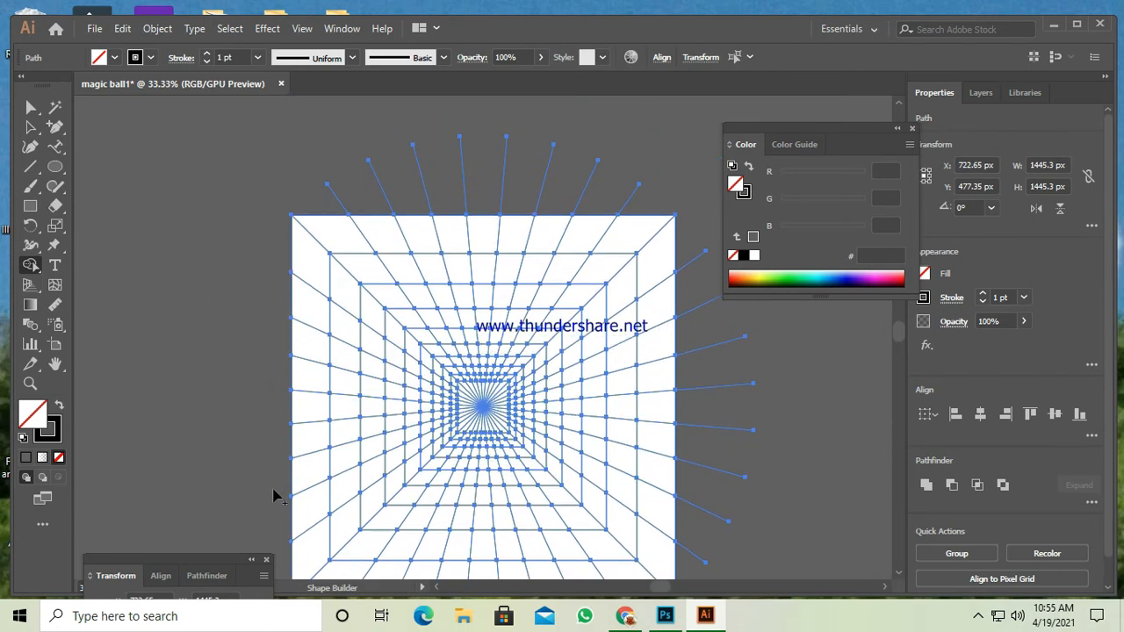
pyautogui.scroll(1, 275, 497)
pyautogui.moveTo(652, 223)
pyautogui.mouseDown()
pyautogui.moveTo(708, 244)
pyautogui.moveTo(709, 278)
pyautogui.mouseUp()
pyautogui.moveTo(735, 492)
pyautogui.mouseDown()
pyautogui.moveTo(723, 552)
pyautogui.moveTo(728, 544)
pyautogui.mouseUp()
pyautogui.scroll(-3, 728, 544)
pyautogui.moveTo(700, 448); pyautogui.dragTo(700, 449)
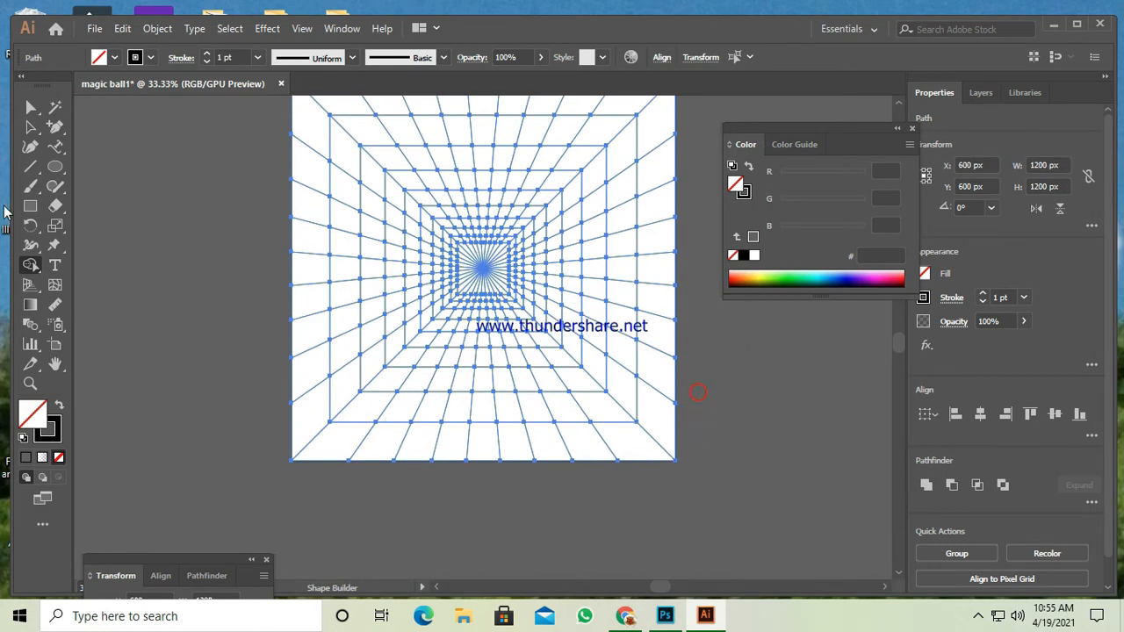
# - Close the floating Color window and deselect the trimmed grid
pyautogui.click(30, 127)
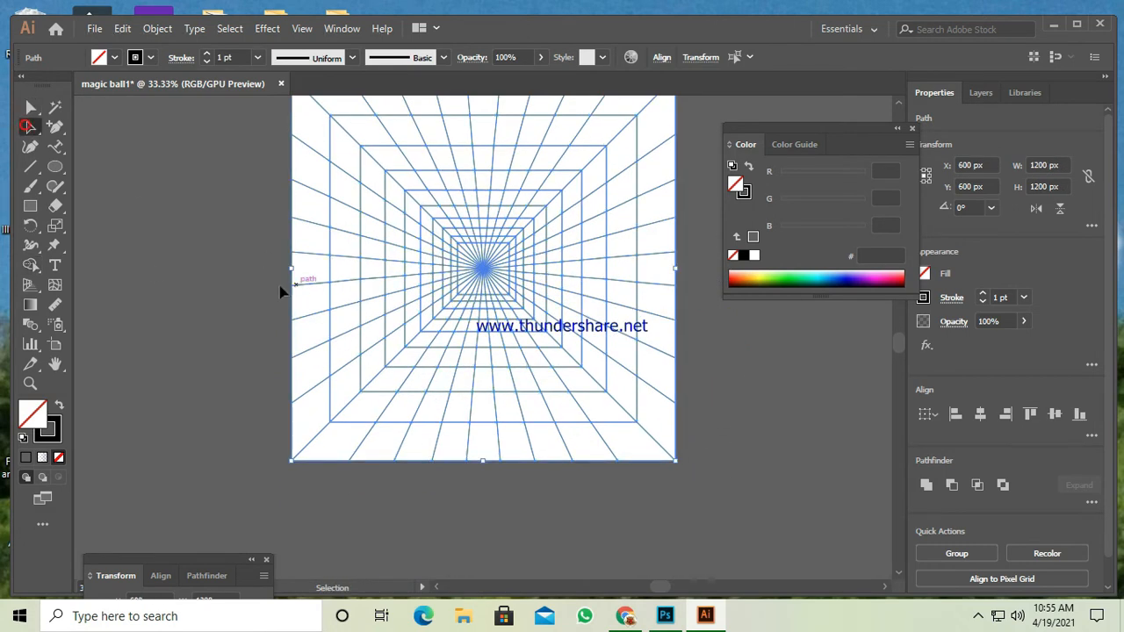
pyautogui.click(910, 129)
pyautogui.scroll(2, 579, 338)
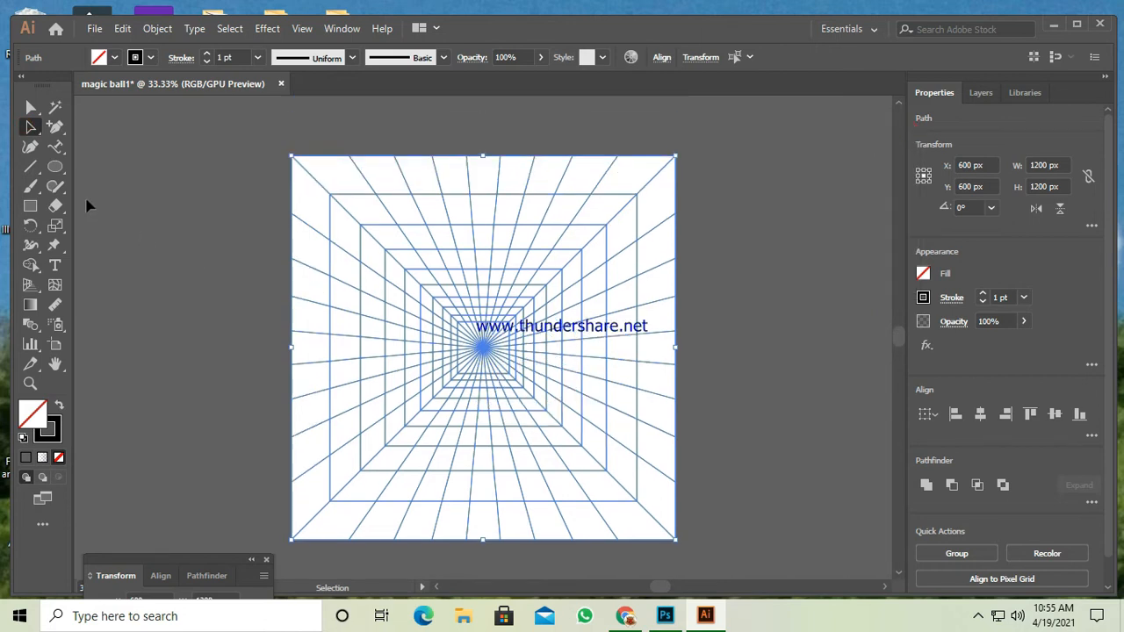
pyautogui.click(104, 160)
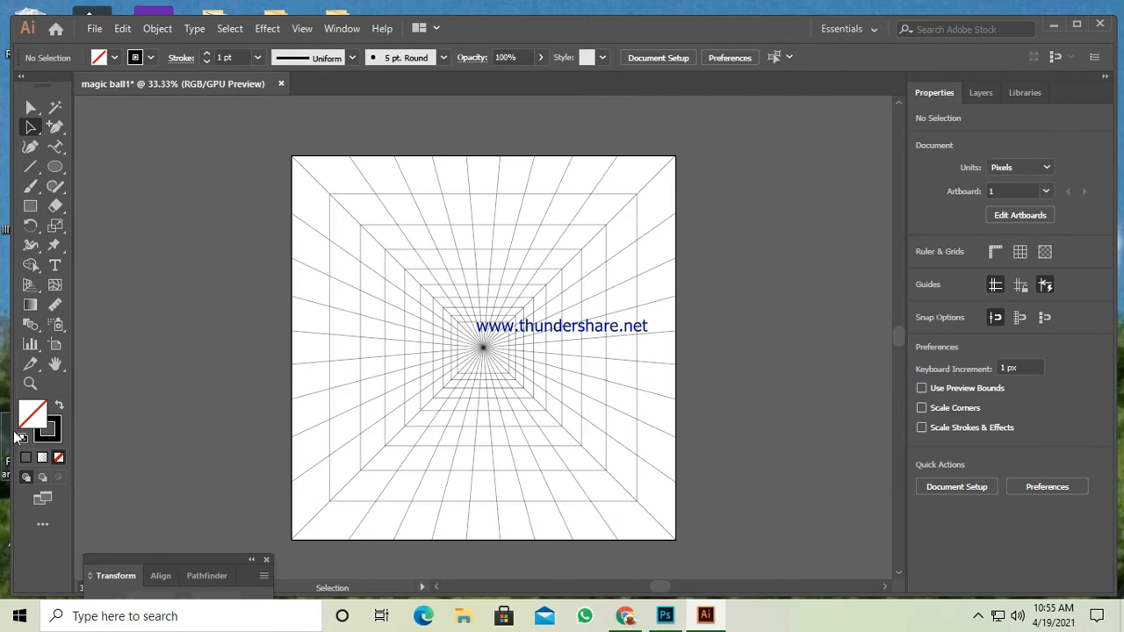
# - Select all the concentric squares and radiating lines and group them
pyautogui.click(58, 407)
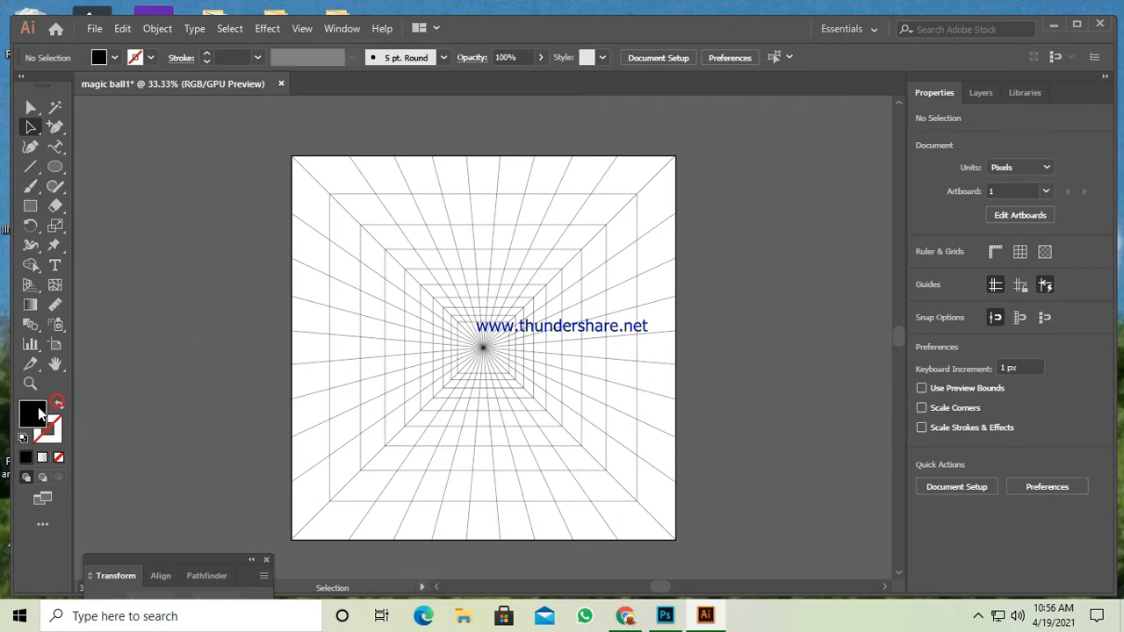
pyautogui.moveTo(284, 151); pyautogui.dragTo(697, 502)
pyautogui.click(158, 28)
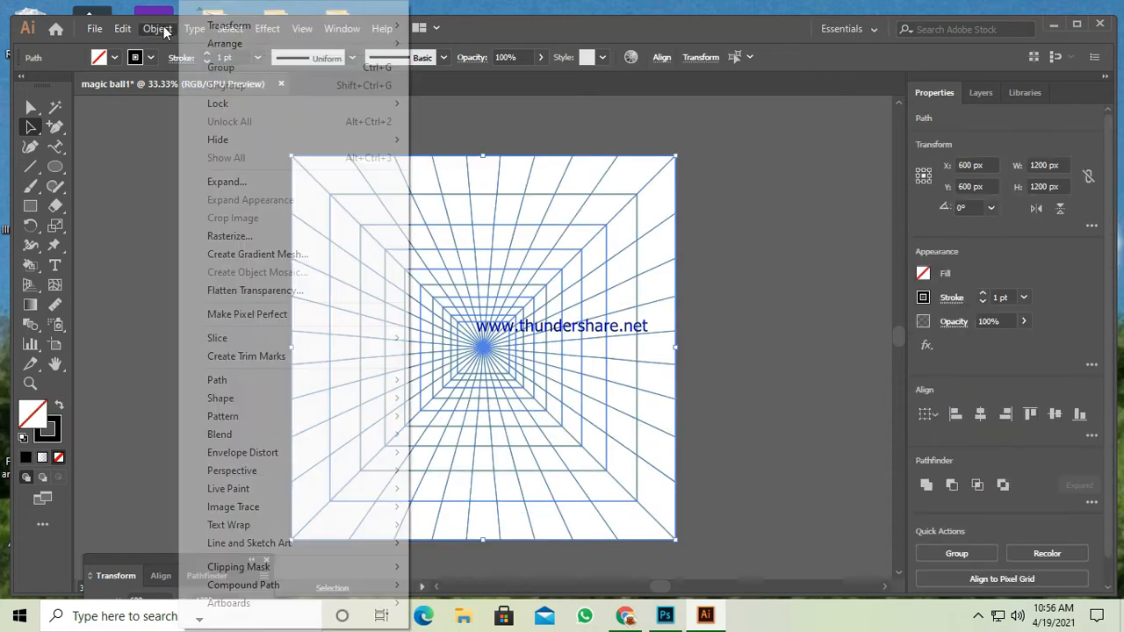
pyautogui.click(228, 68)
pyautogui.click(30, 265)
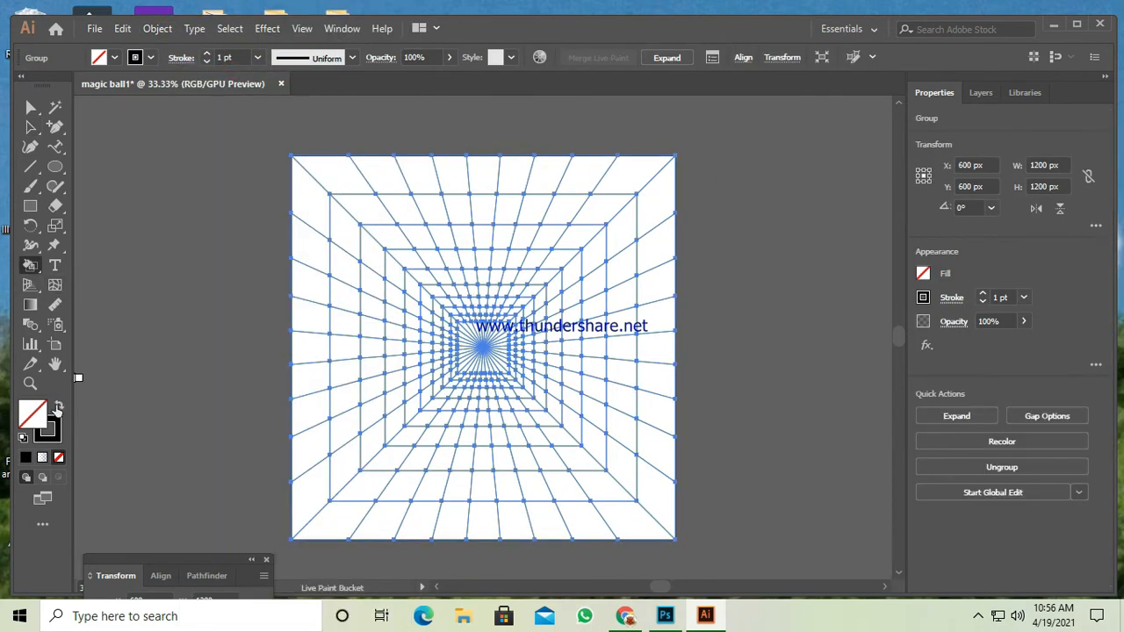
pyautogui.click(58, 407)
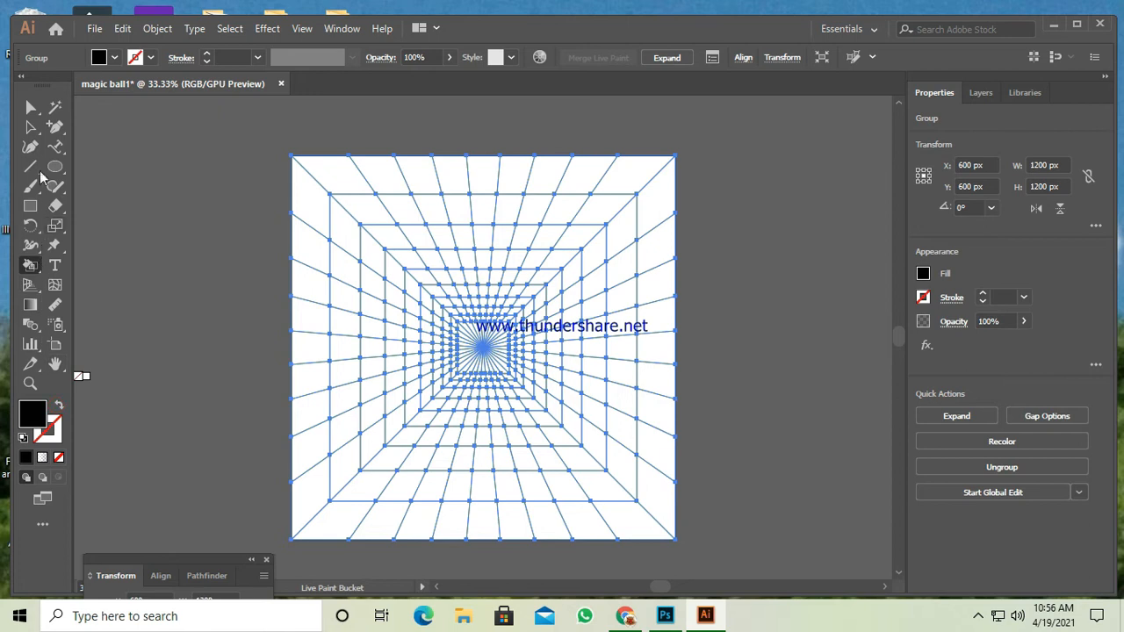
pyautogui.click(30, 127)
pyautogui.hotkey('ctrl', 'z')
pyautogui.hotkey('ctrl', 'z')
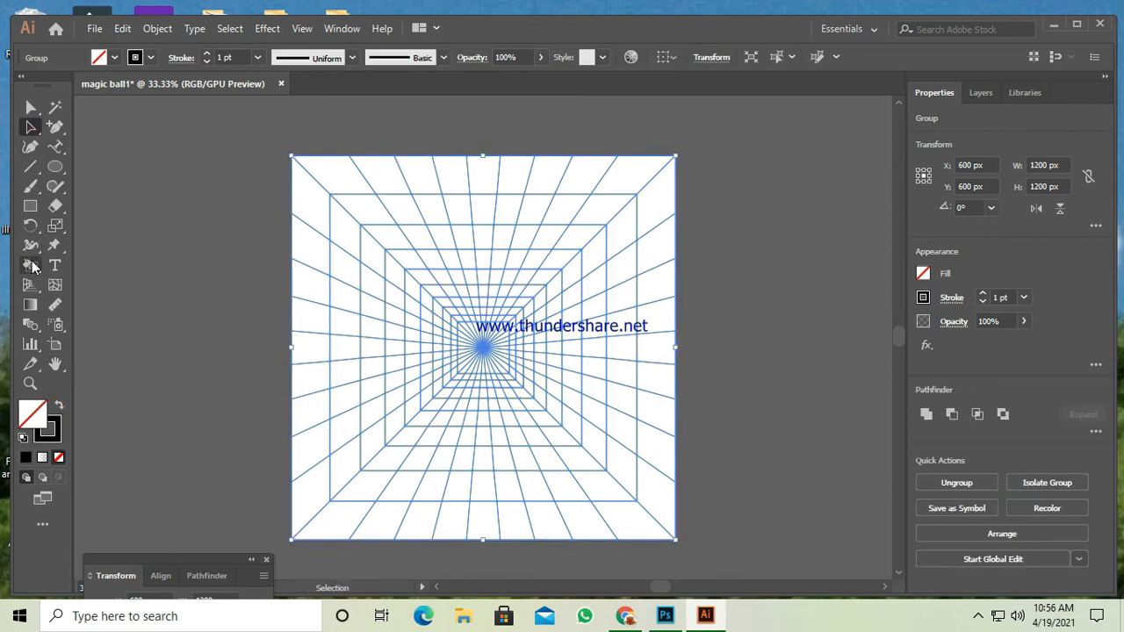
# - Turn the grid group into a Live Paint object and fill alternating cells black in a checkerboard pattern
pyautogui.click(30, 265)
pyautogui.click(306, 199)
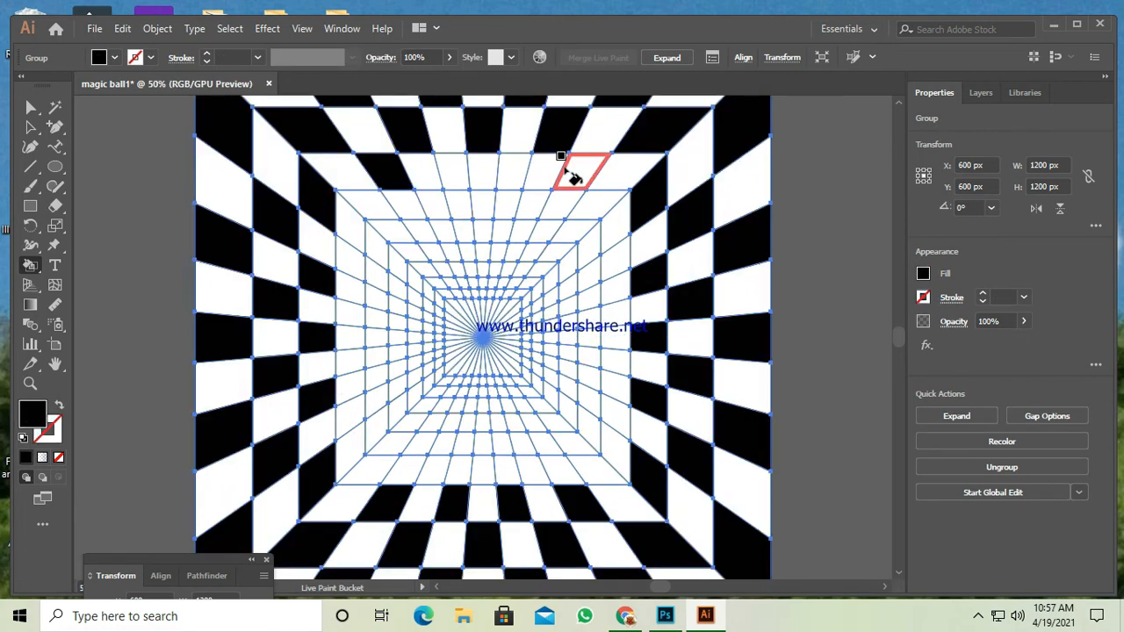
pyautogui.hotkey('ctrl', '+')
pyautogui.scroll(-1, 632, 132)
pyautogui.click(623, 130)
pyautogui.click(430, 167)
pyautogui.click(648, 303)
pyautogui.click(615, 169)
pyautogui.click(613, 447)
pyautogui.hotkey('ctrl', '+')
pyautogui.hotkey('ctrl', '+')
pyautogui.click(255, 452)
pyautogui.click(298, 349)
pyautogui.click(414, 220)
pyautogui.click(539, 226)
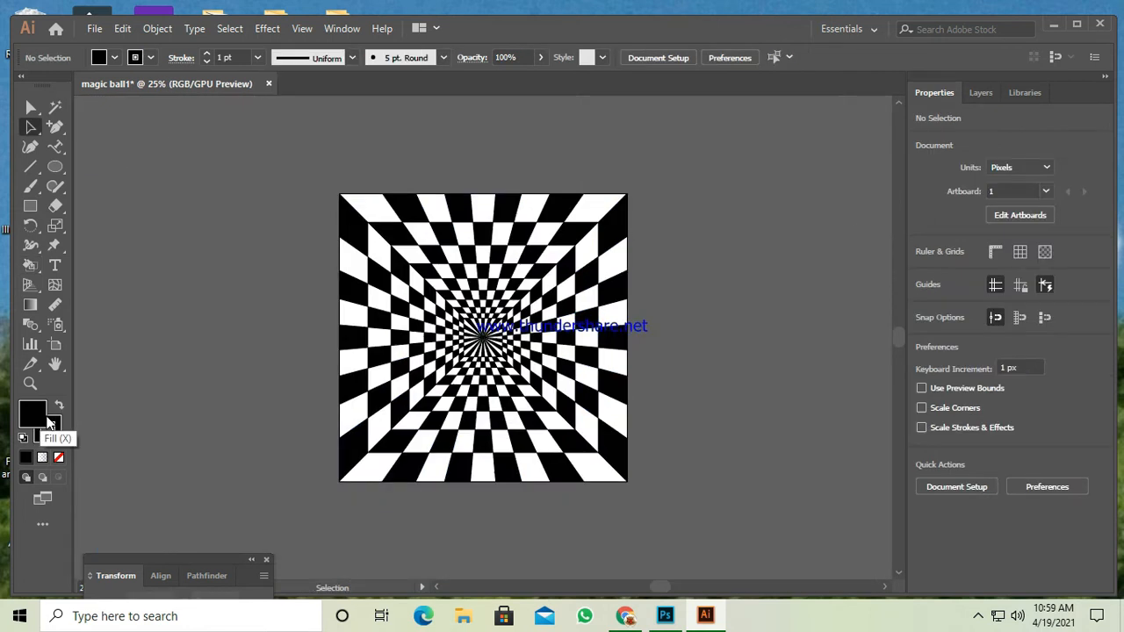
pyautogui.click(30, 206)
pyautogui.moveTo(159, 191); pyautogui.dragTo(284, 345)
pyautogui.click(245, 286)
pyautogui.moveTo(589, 278); pyautogui.dragTo(70, 277)
pyautogui.write('600')
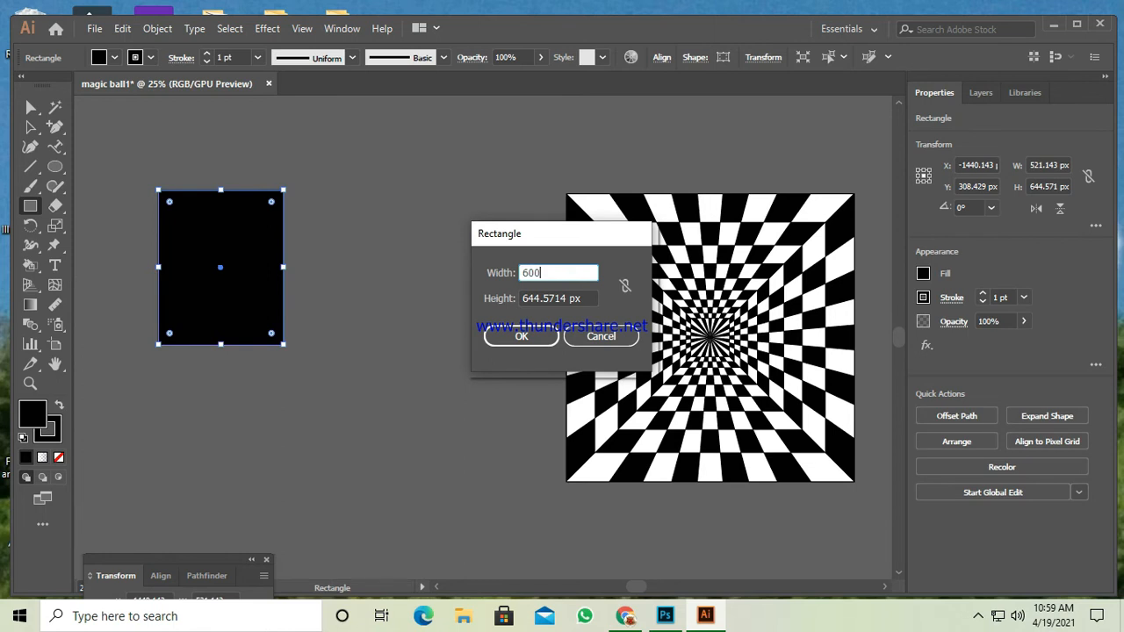
pyautogui.press('Tab')
pyautogui.write('60')
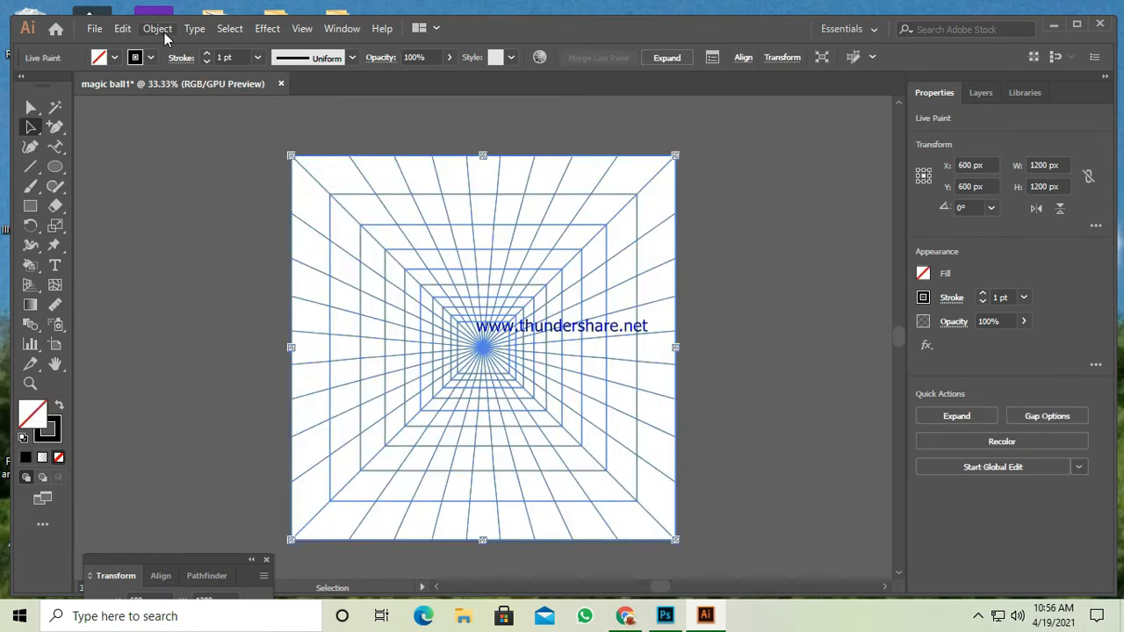
# - Fill alternating cells in the grid's outer rings with black and no stroke using the Live Paint Bucket
pyautogui.click(158, 28)
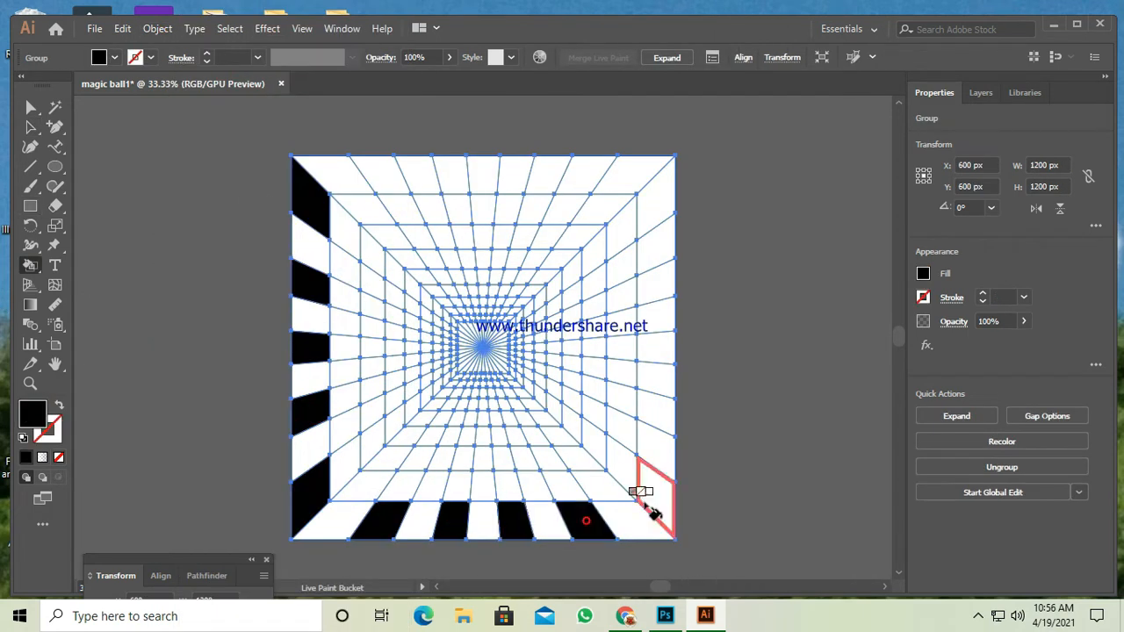
pyautogui.click(645, 505)
pyautogui.click(656, 198)
pyautogui.click(378, 173)
pyautogui.click(604, 488)
pyautogui.hotkey('ctrl', '+')
pyautogui.click(316, 483)
pyautogui.click(431, 201)
pyautogui.click(597, 204)
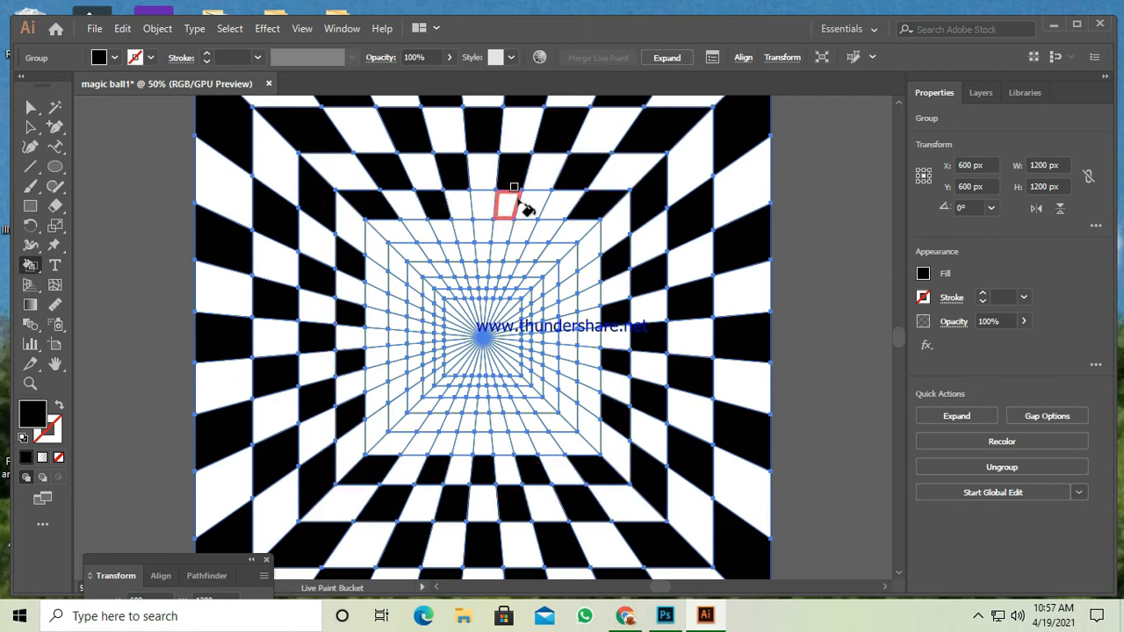
# - Continue the checkerboard by filling alternating cells of the middle rings black
pyautogui.hotkey('ctrl', '+')
pyautogui.hotkey('ctrl', '+')
pyautogui.scroll(-1, 369, 517)
pyautogui.click(695, 483)
pyautogui.scroll(1, 366, 203)
pyautogui.click(346, 168)
pyautogui.click(631, 508)
pyautogui.click(482, 168)
pyautogui.click(620, 454)
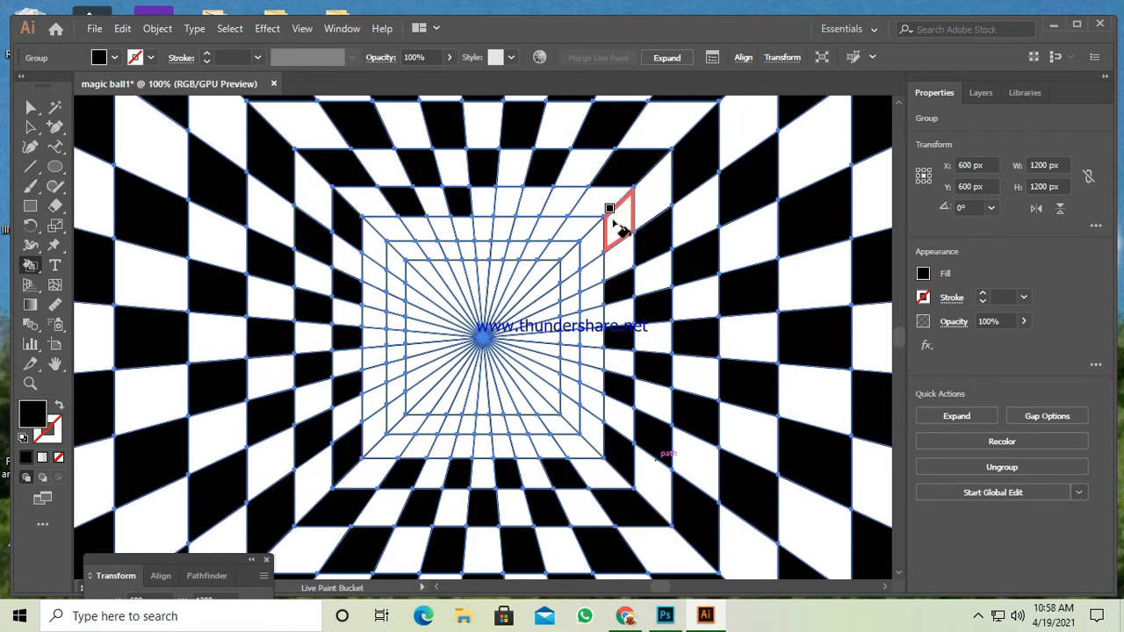
# - Fill alternating cells of the innermost rings and alternating wedges at the grid's centre black
pyautogui.hotkey('ctrl', '+')
pyautogui.hotkey('ctrl', '+')
pyautogui.click(559, 551)
pyautogui.click(667, 552)
pyautogui.click(381, 512)
pyautogui.click(657, 490)
pyautogui.click(369, 289)
pyautogui.click(413, 448)
pyautogui.hotkey('ctrl', '-')
pyautogui.hotkey('ctrl', '-')
pyautogui.hotkey('ctrl', '-')
pyautogui.hotkey('ctrl', '-')
pyautogui.hotkey('ctrl', '-')
pyautogui.hotkey('ctrl', '-')
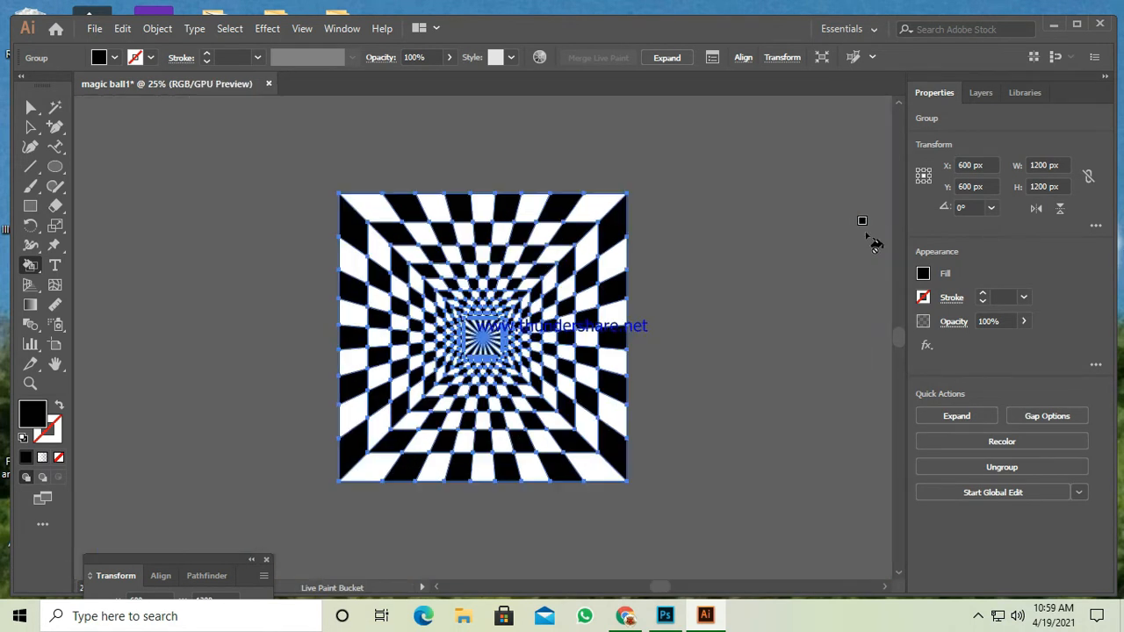
# - Deselect the checkerboard and draw a black rectangle about 521 by 645 px on the empty canvas beside the artboard
pyautogui.press('v')
pyautogui.click(213, 231)
pyautogui.hscroll(-3, 213, 231)
pyautogui.press('m')
pyautogui.moveTo(158, 189); pyautogui.dragTo(283, 344)
# - Create a 600 by 600 px square beside the artboard by entering its exact width and height
pyautogui.click(246, 287)
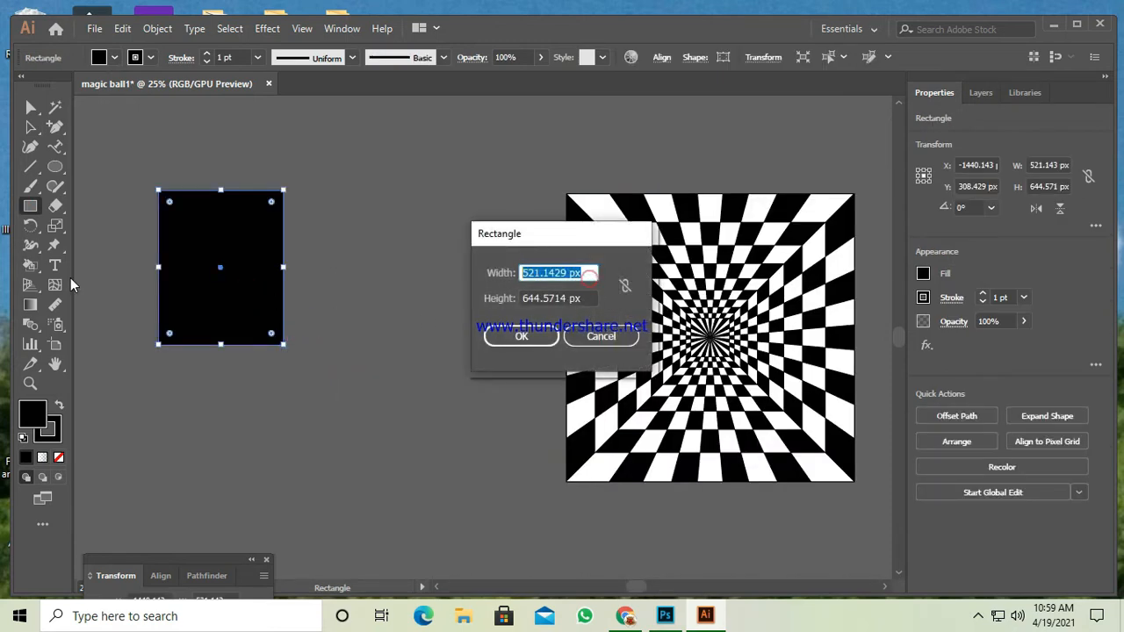
pyautogui.write('600')
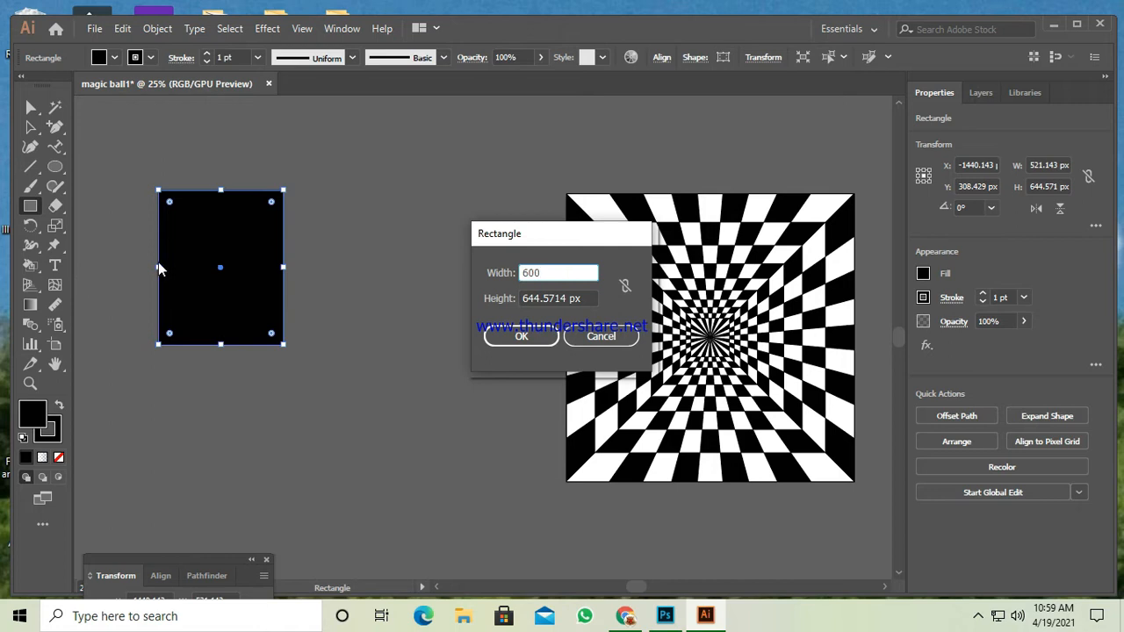
pyautogui.click(582, 300)
pyautogui.write('600')
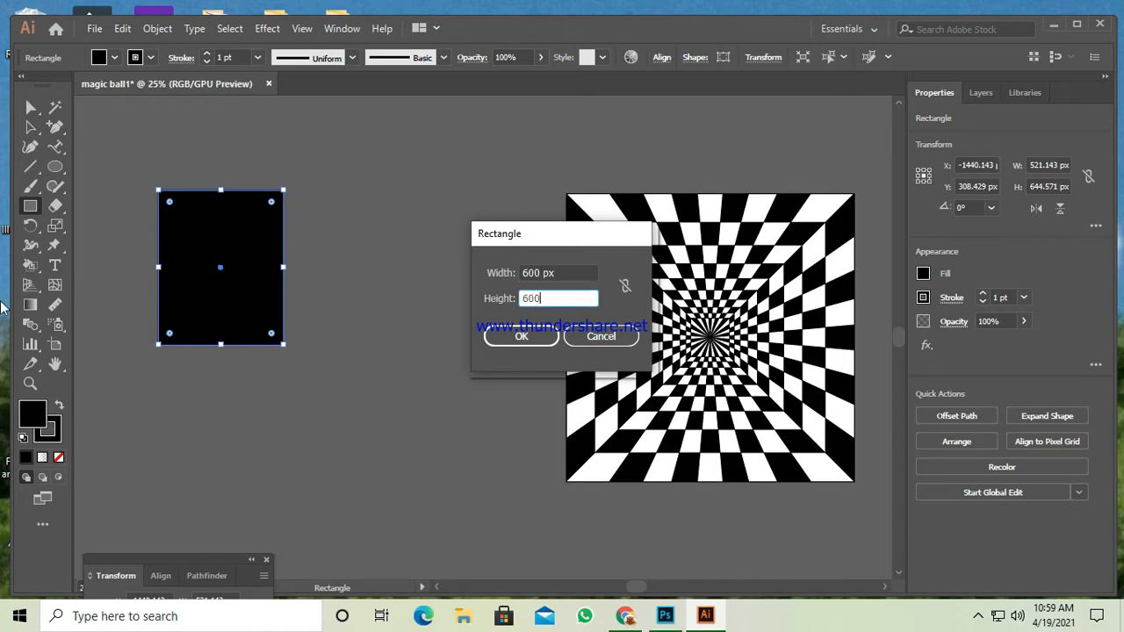
pyautogui.press('Return')
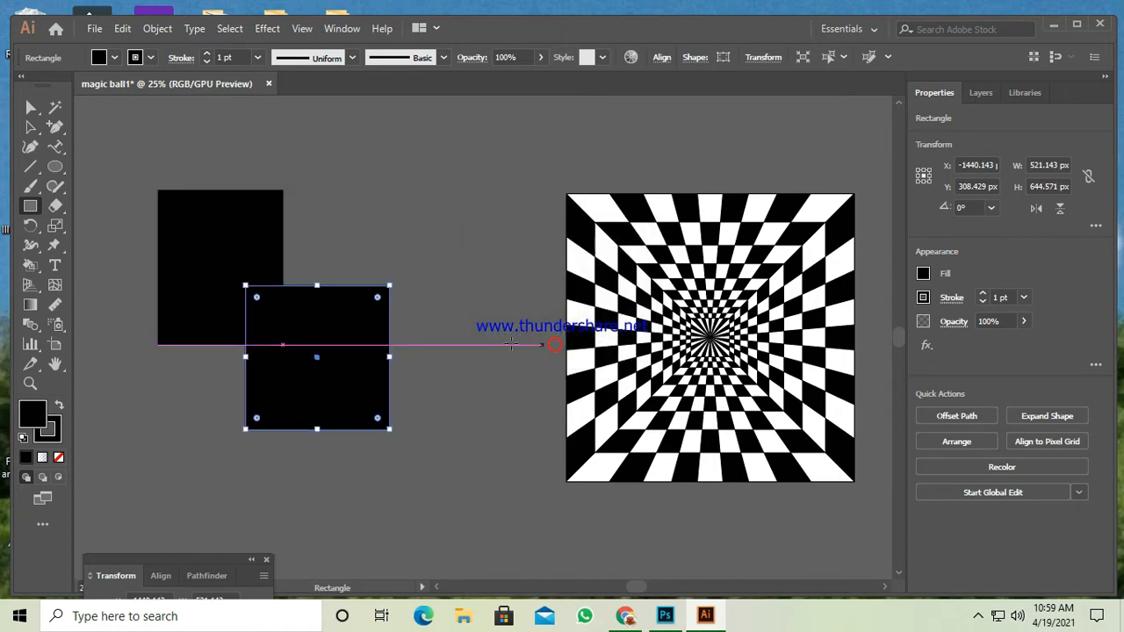
# - Delete the freehand rectangle that overlaps the 600 px square
pyautogui.click(30, 127)
pyautogui.click(131, 177)
pyautogui.click(189, 220)
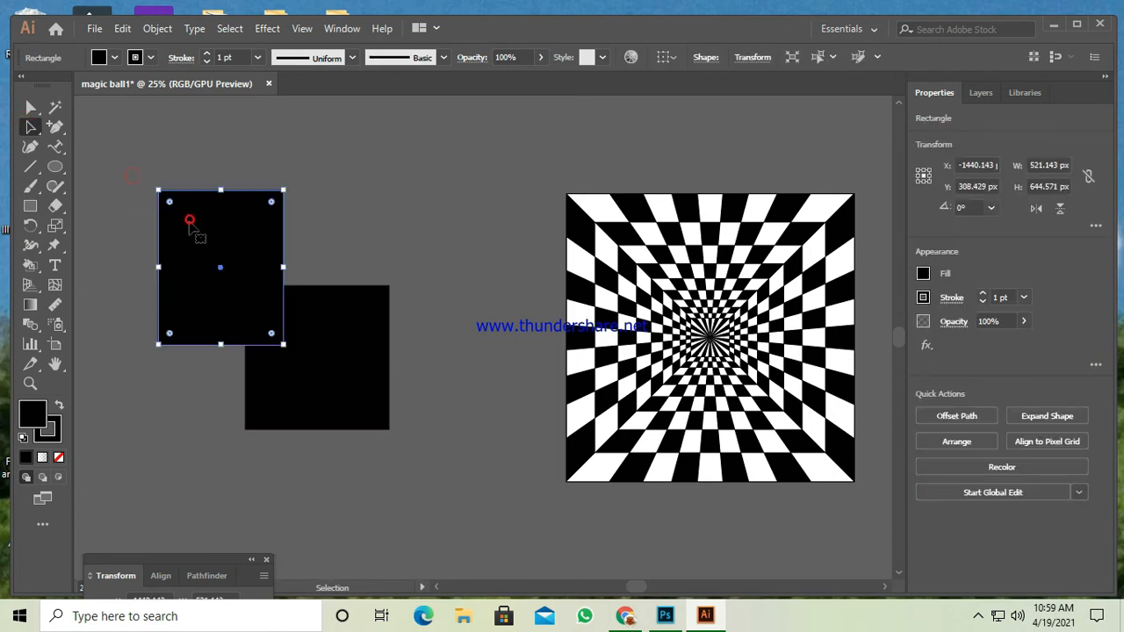
pyautogui.press('Delete')
# - Set the 600 px square's fill to none, keeping its black outline, and deselect it
pyautogui.click(366, 369)
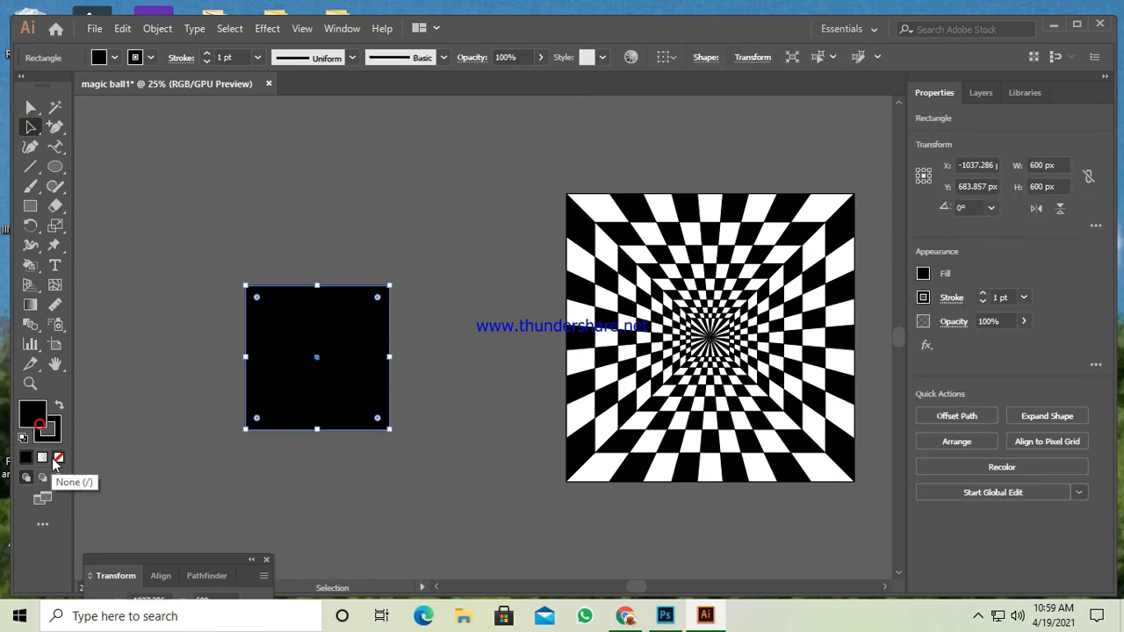
pyautogui.click(58, 457)
pyautogui.click(30, 126)
pyautogui.click(258, 272)
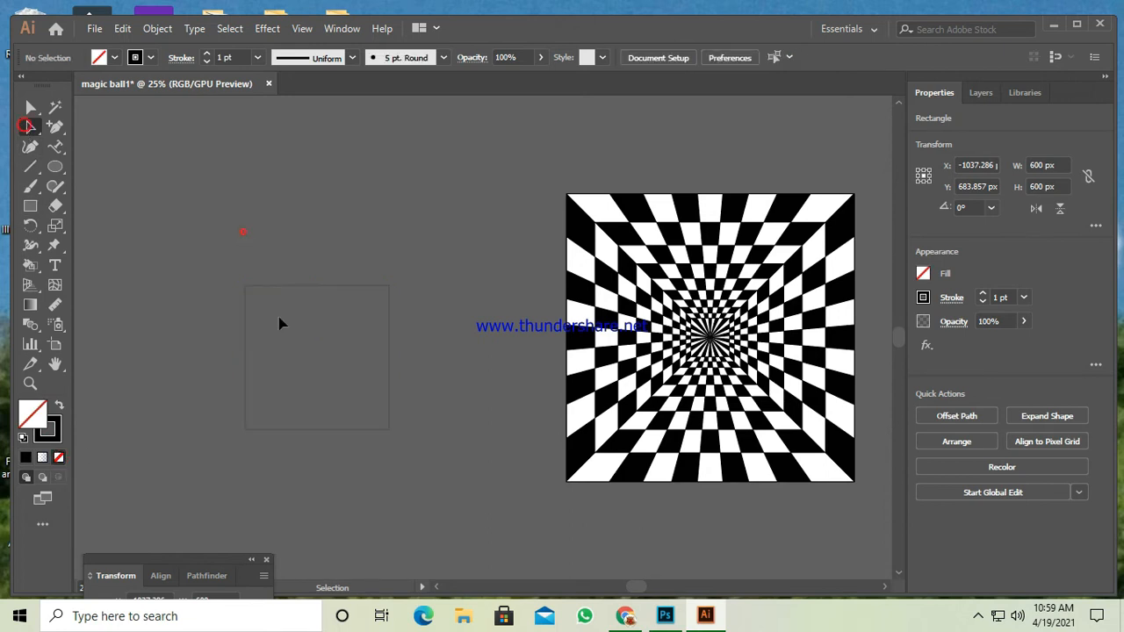
pyautogui.click(348, 306)
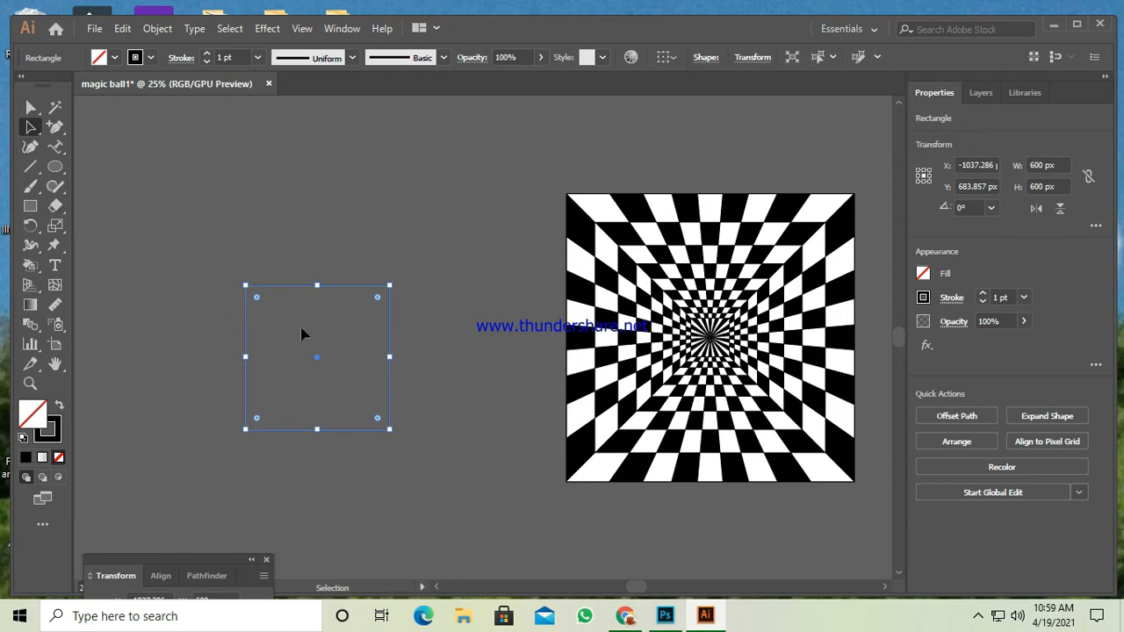
pyautogui.click(132, 267)
# - Draw a horizontal line about 600 px long across the square's middle and place a copy about 36 px below it
pyautogui.click(30, 167)
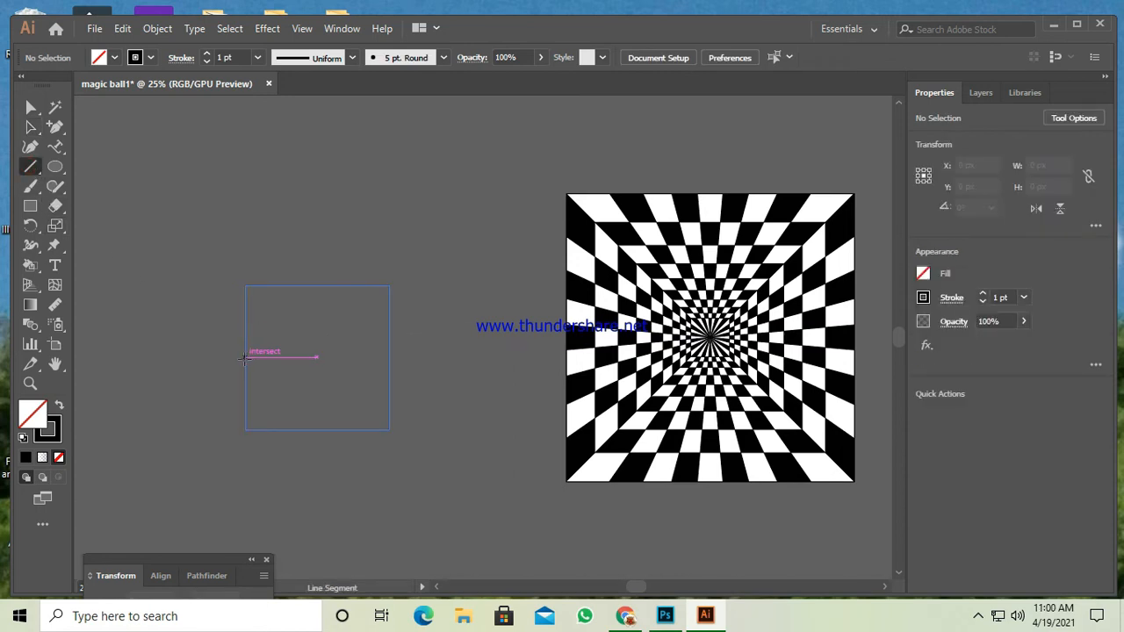
pyautogui.moveTo(244, 358); pyautogui.dragTo(389, 357)
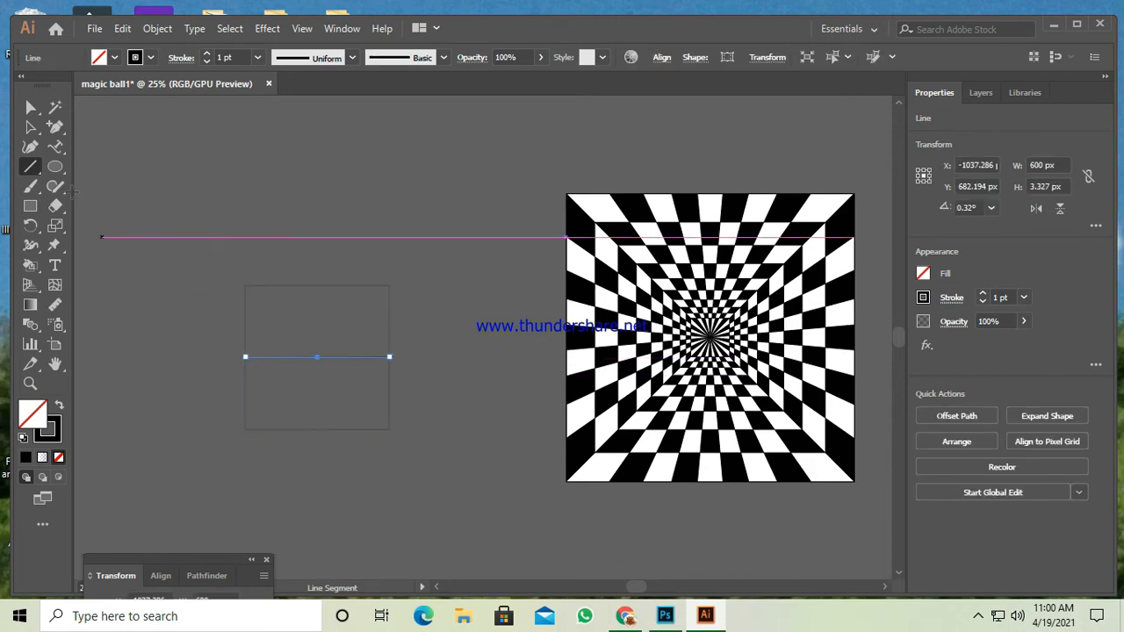
pyautogui.click(31, 128)
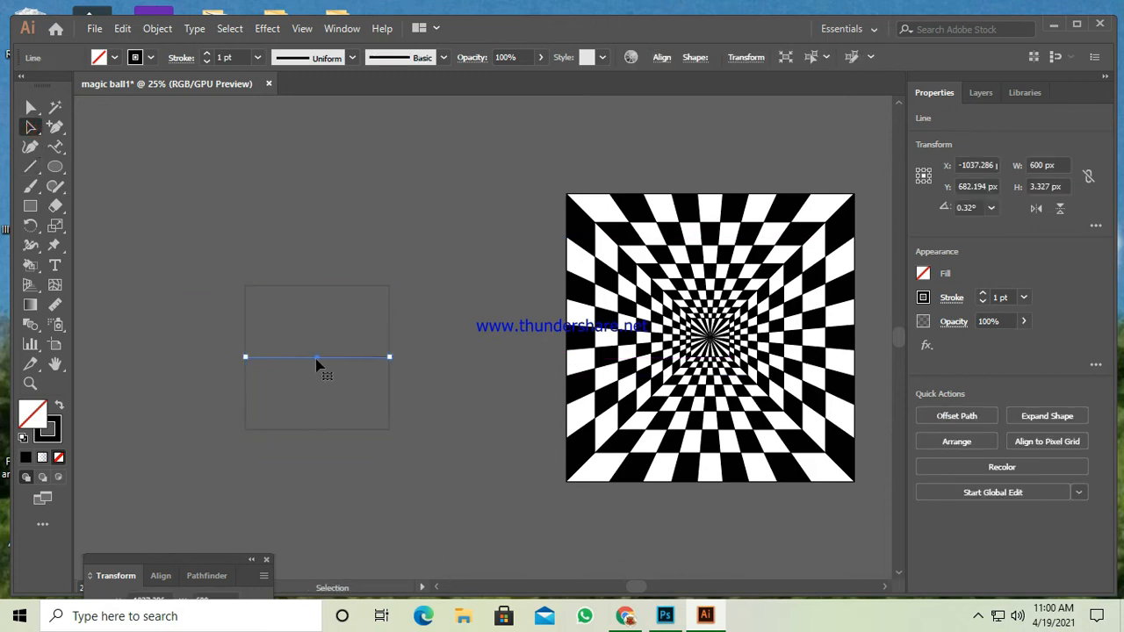
pyautogui.moveTo(317, 365); pyautogui.dragTo(313, 372)
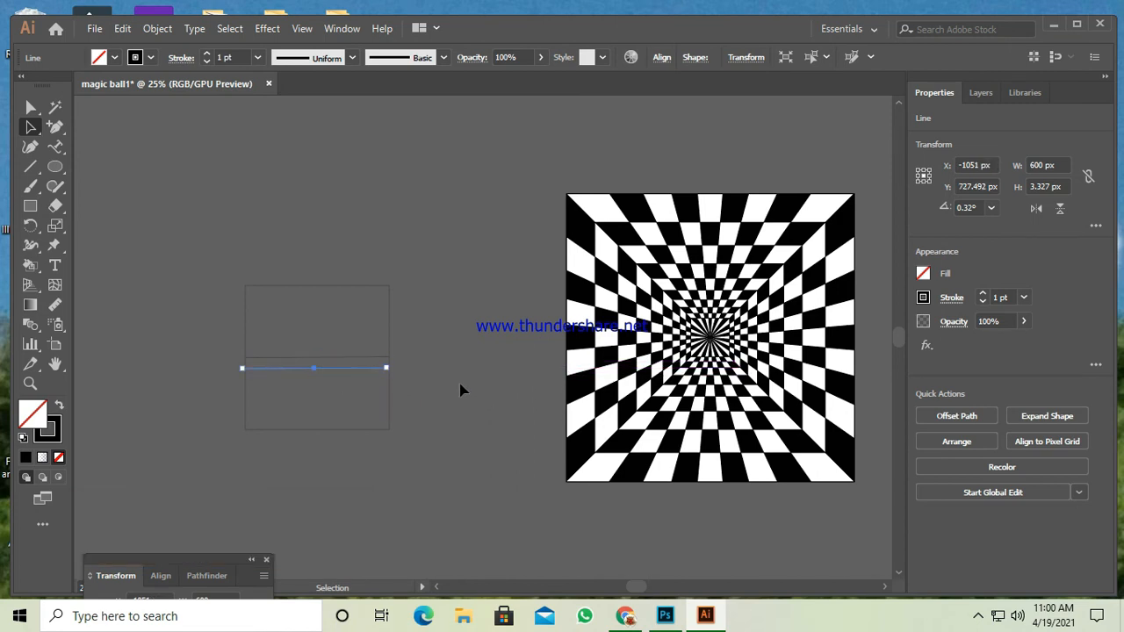
# - Repeat the line copy at the same spacing until the lines reach the square's lower edge
pyautogui.hotkey('ctrl', '+')
pyautogui.hotkey('ctrl', 'd')
pyautogui.hotkey('ctrl', 'd')
pyautogui.hotkey('ctrl', 'd')
pyautogui.hotkey('ctrl', 'd')
pyautogui.hotkey('ctrl', 'd')
pyautogui.hotkey('ctrl', 'd')
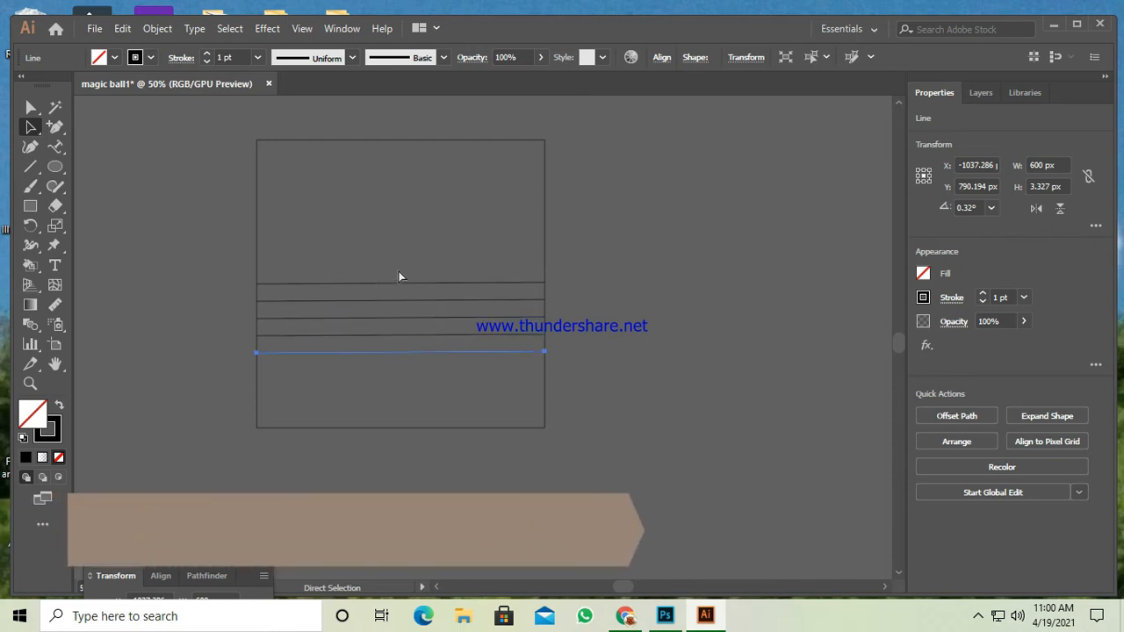
pyautogui.hotkey('ctrl', 'd')
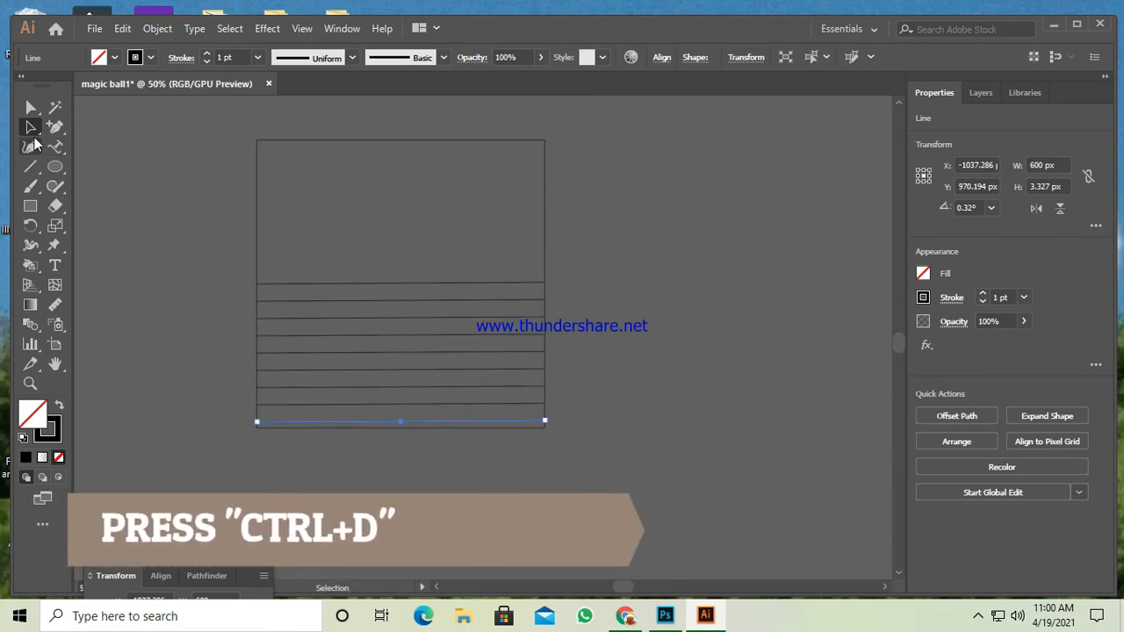
# - Delete the lowest horizontal line copy, the one nearest the square's lower edge
pyautogui.click(30, 128)
pyautogui.click(162, 163)
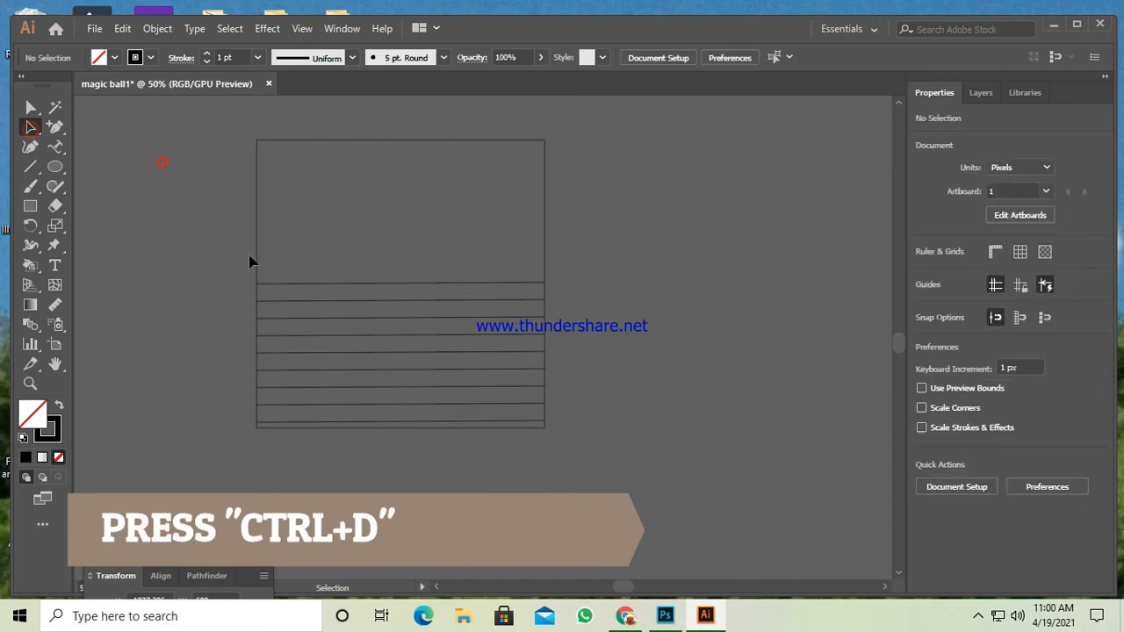
pyautogui.click(442, 423)
pyautogui.press('Delete')
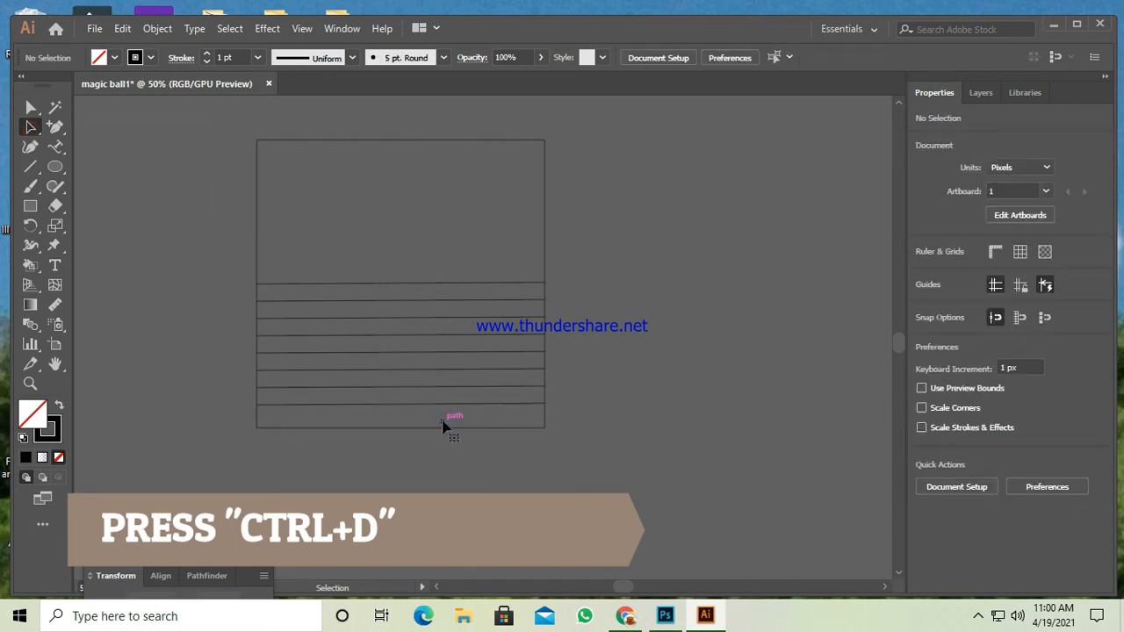
# - Group the remaining horizontal lines and place a copy of the group in the square's upper half at matching spacing
pyautogui.moveTo(352, 426); pyautogui.dragTo(351, 411)
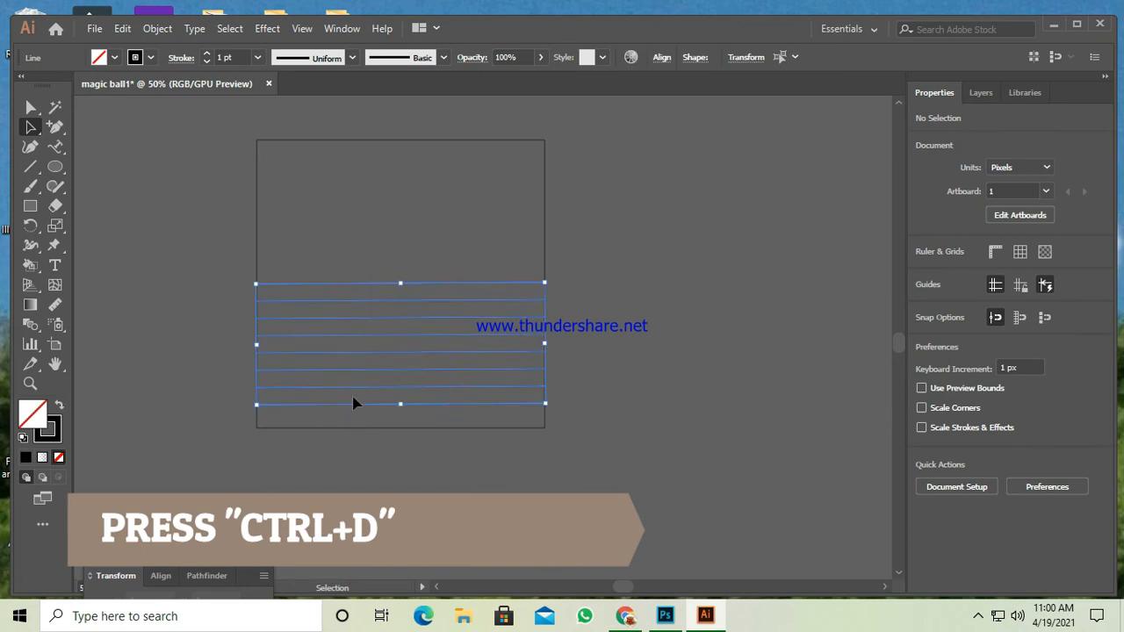
pyautogui.rightClick(352, 410)
pyautogui.click(411, 164)
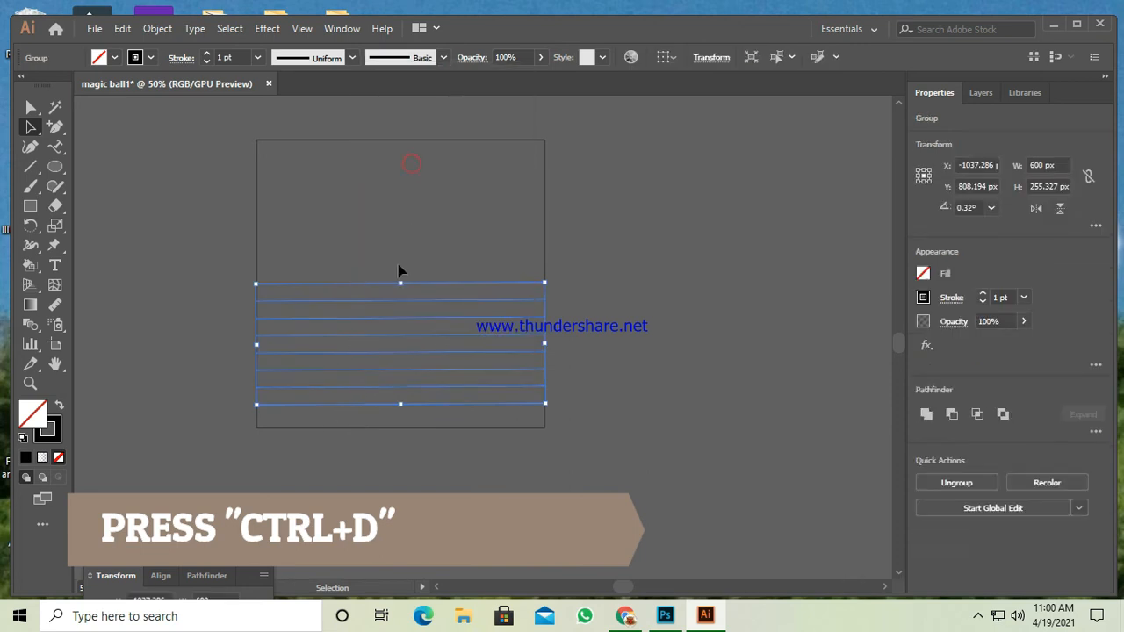
pyautogui.moveTo(398, 354); pyautogui.dragTo(395, 228)
pyautogui.click(150, 293)
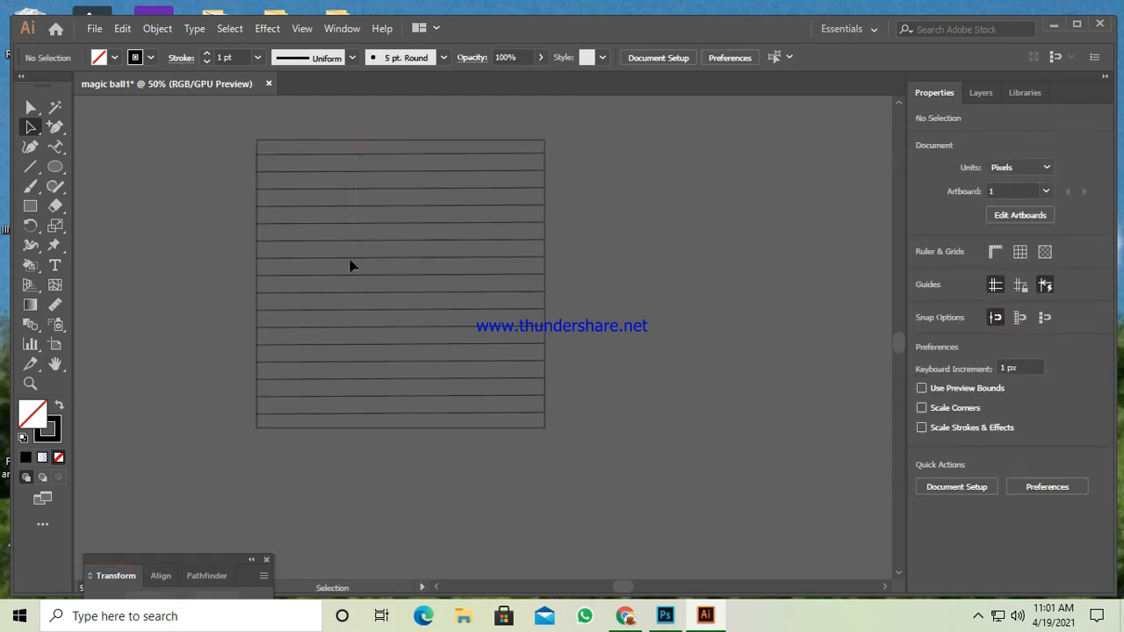
# - Group the two sets of horizontal lines and add a copy rotated 90° to form a grid
pyautogui.hotkey('ctrl', 'a')
pyautogui.rightClick(354, 408)
pyautogui.click(445, 258)
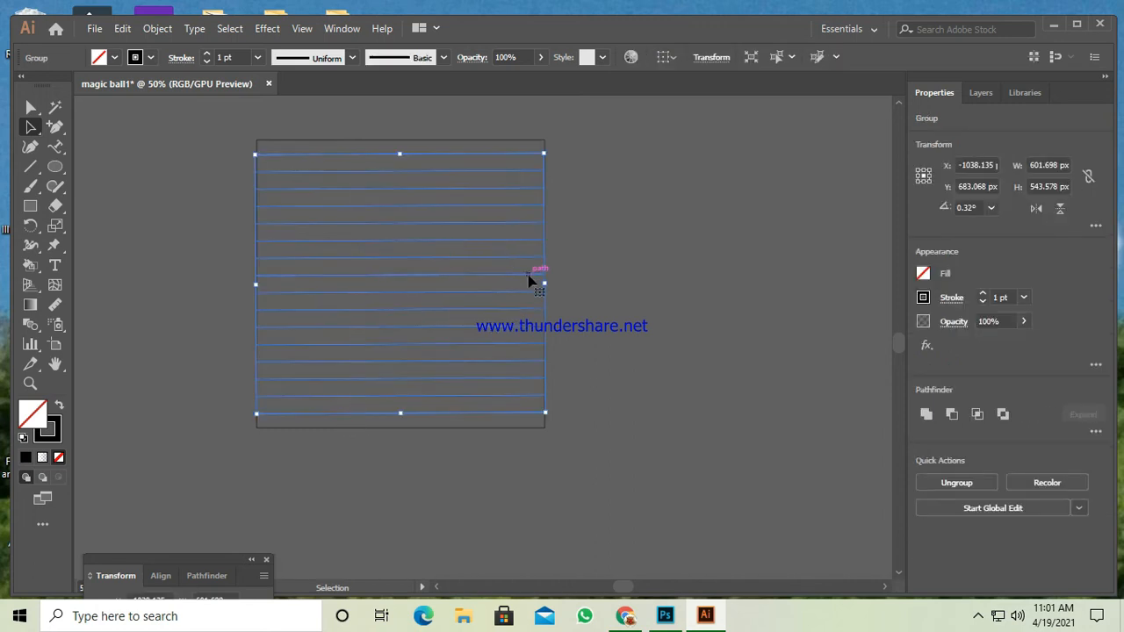
pyautogui.rightClick(486, 269)
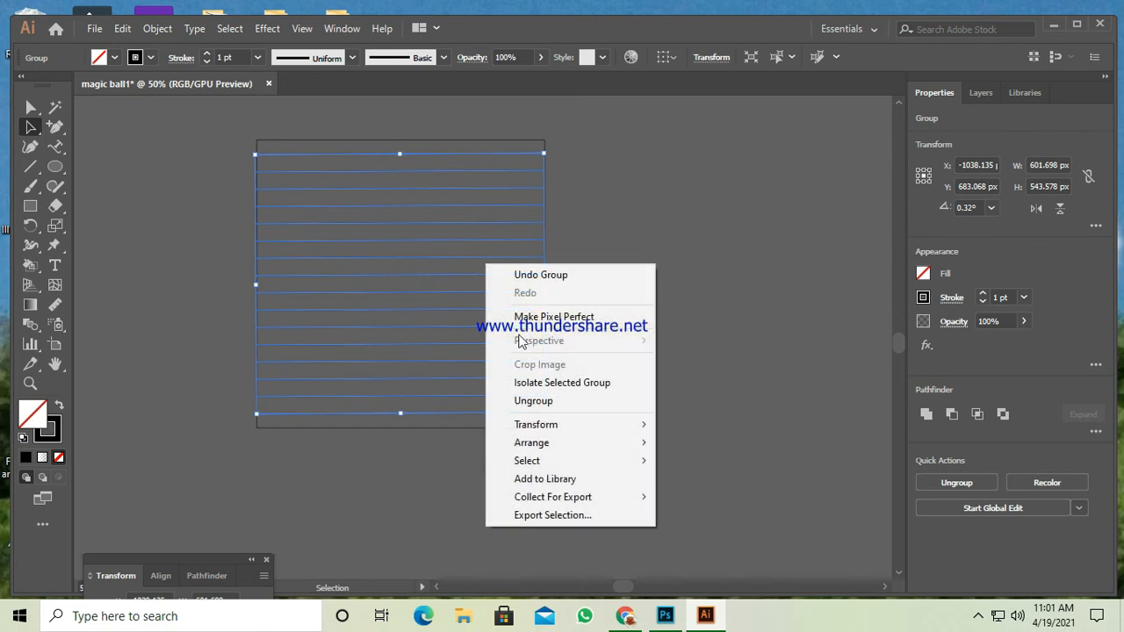
pyautogui.moveTo(519, 428)
pyautogui.click(685, 468)
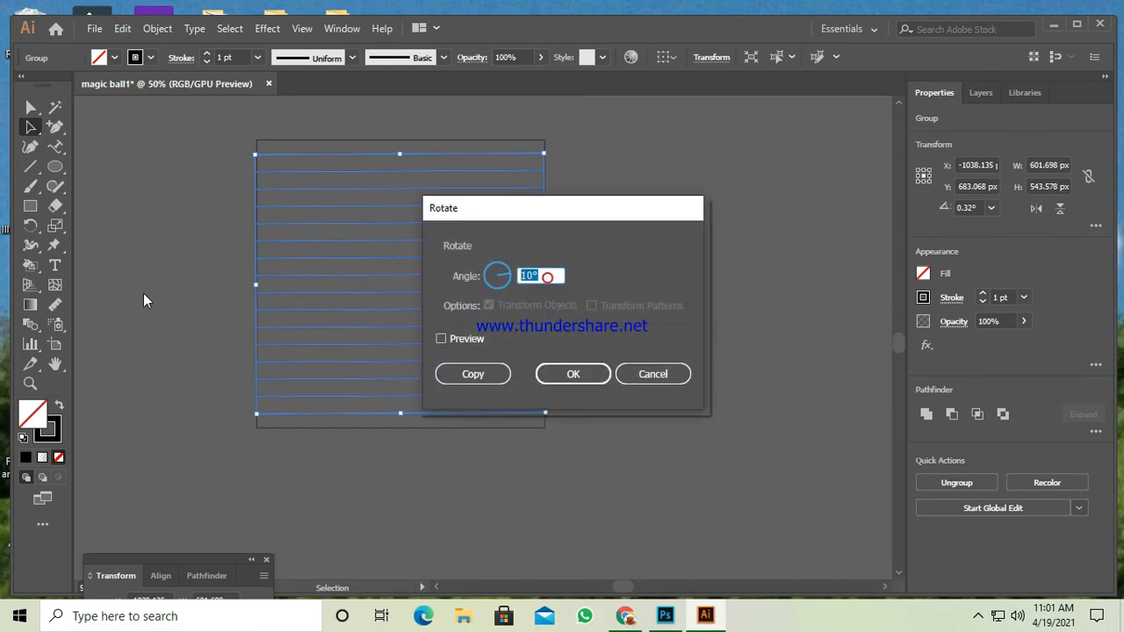
pyautogui.click(471, 374)
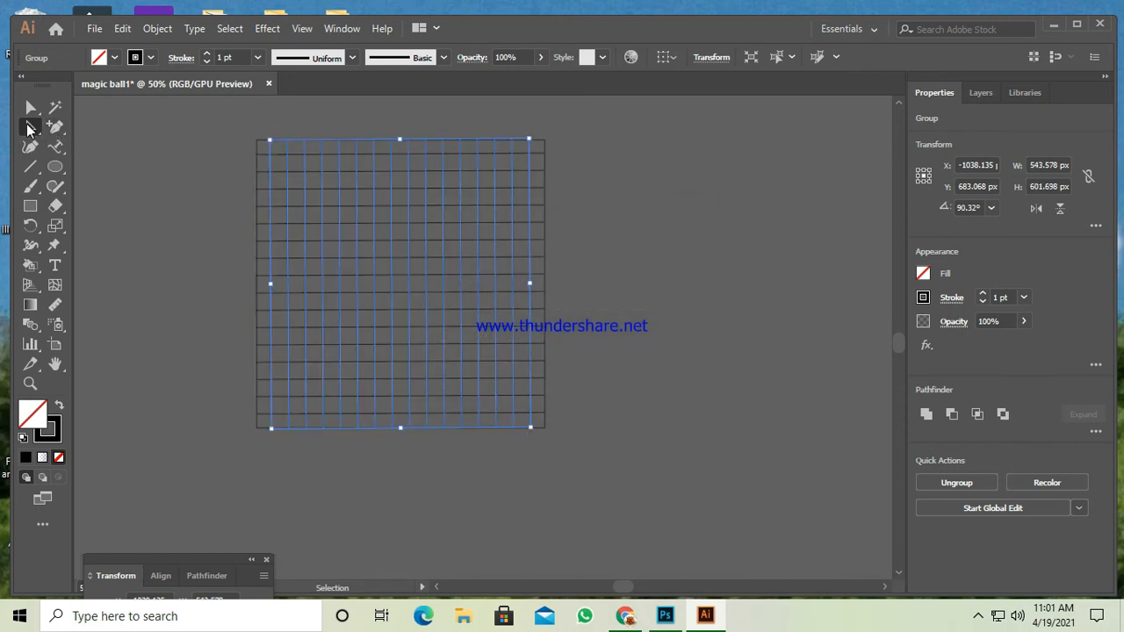
# - Group the outline square together with the horizontal and vertical line sets
pyautogui.click(126, 166)
pyautogui.press('k')
pyautogui.press('a')
pyautogui.click(198, 194)
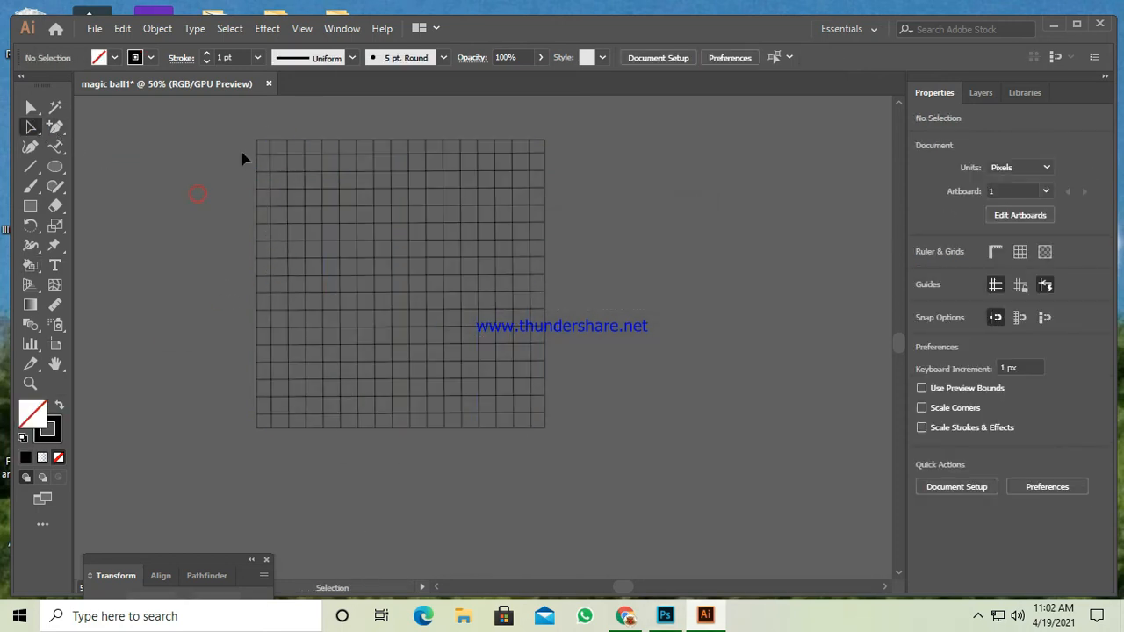
pyautogui.click(59, 405)
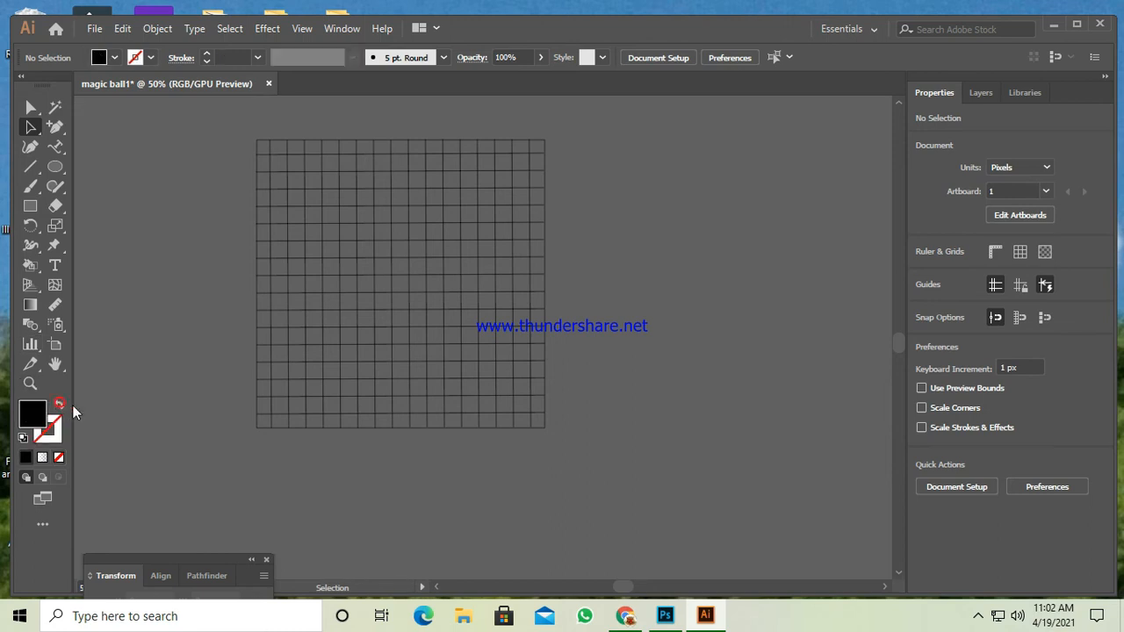
pyautogui.moveTo(487, 413); pyautogui.dragTo(527, 394)
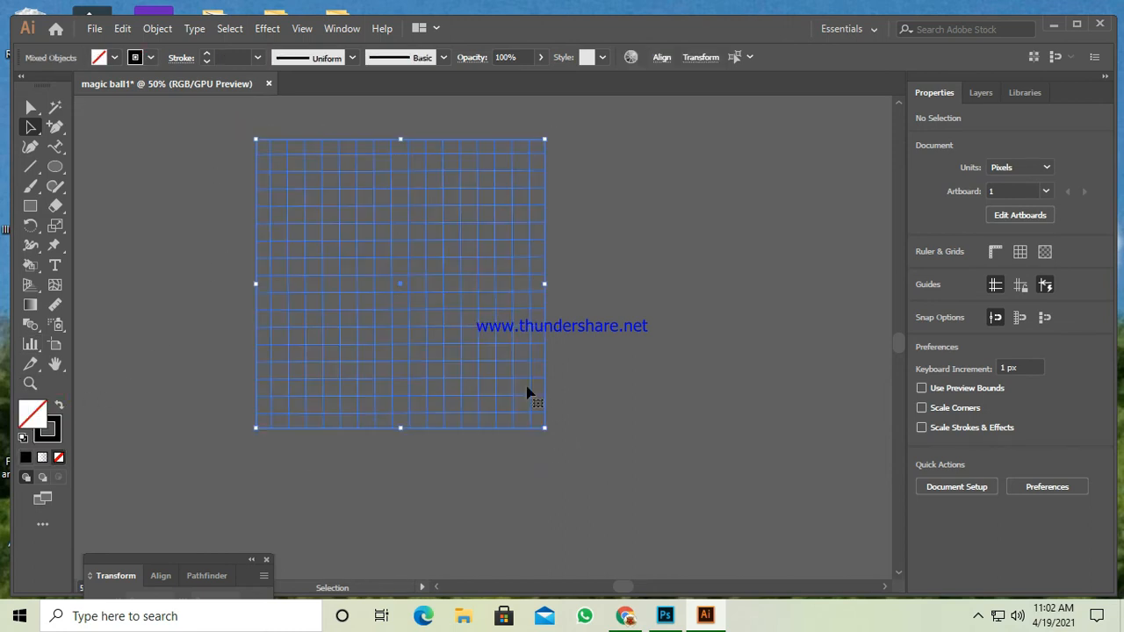
pyautogui.rightClick(441, 349)
pyautogui.click(497, 450)
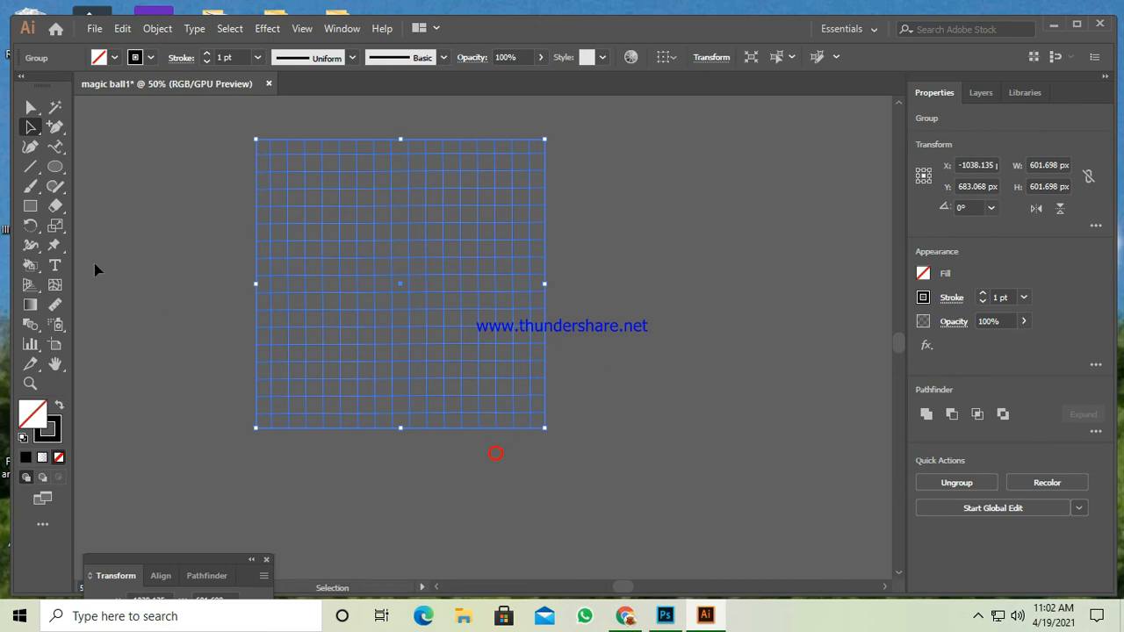
# - Convert the grid to a Live Paint group and fill alternate cells black without a stroke, in a checkerboard pattern
pyautogui.click(31, 267)
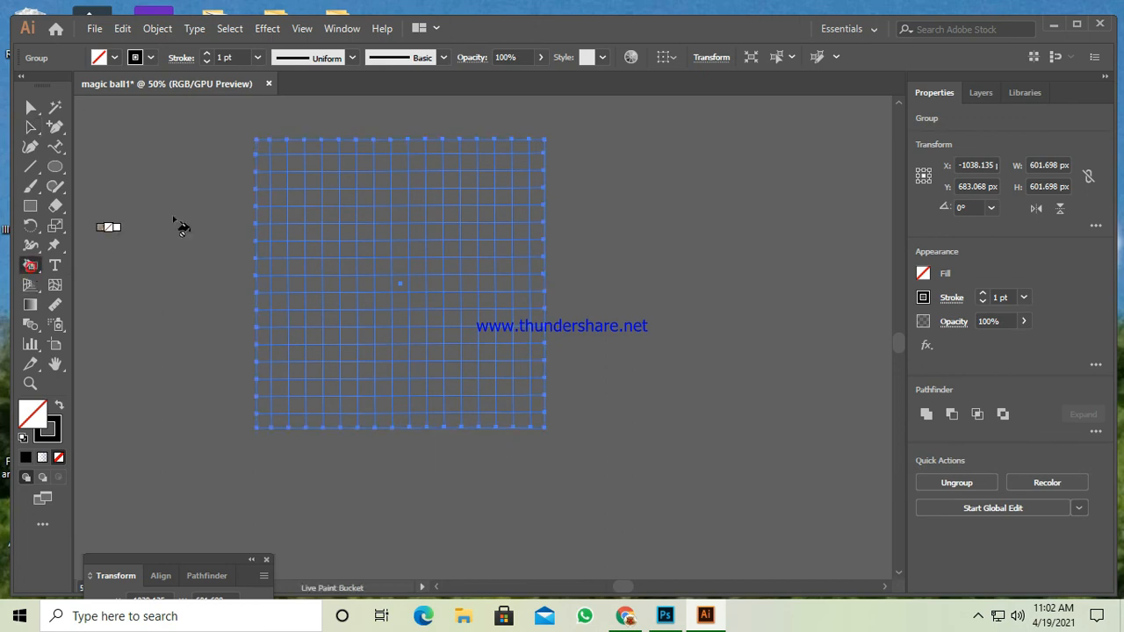
pyautogui.click(263, 152)
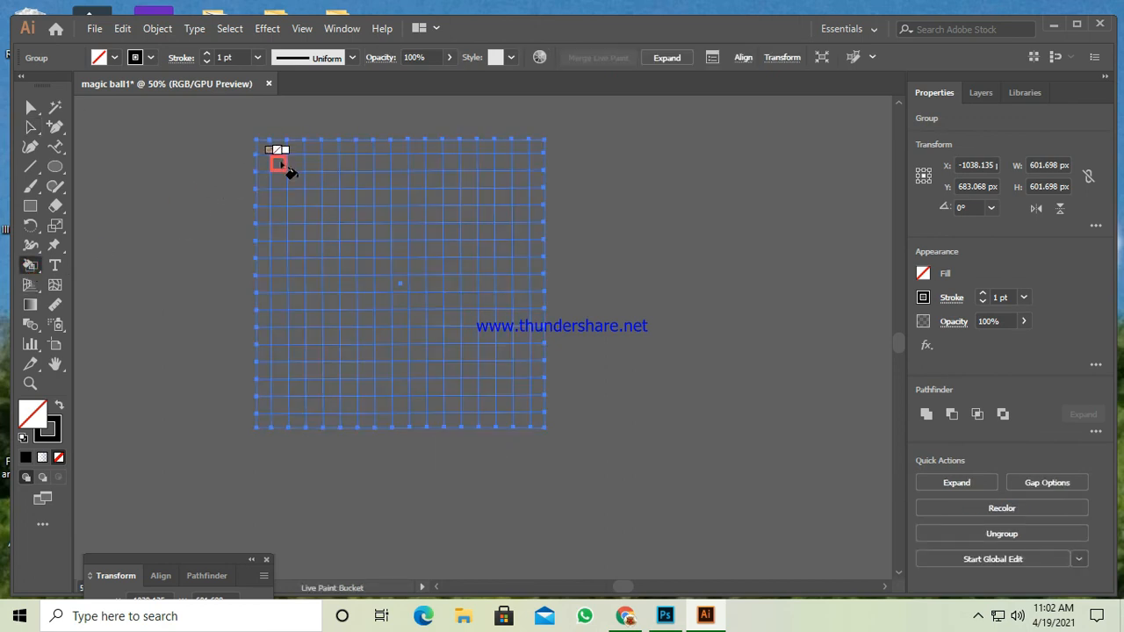
pyautogui.click(60, 406)
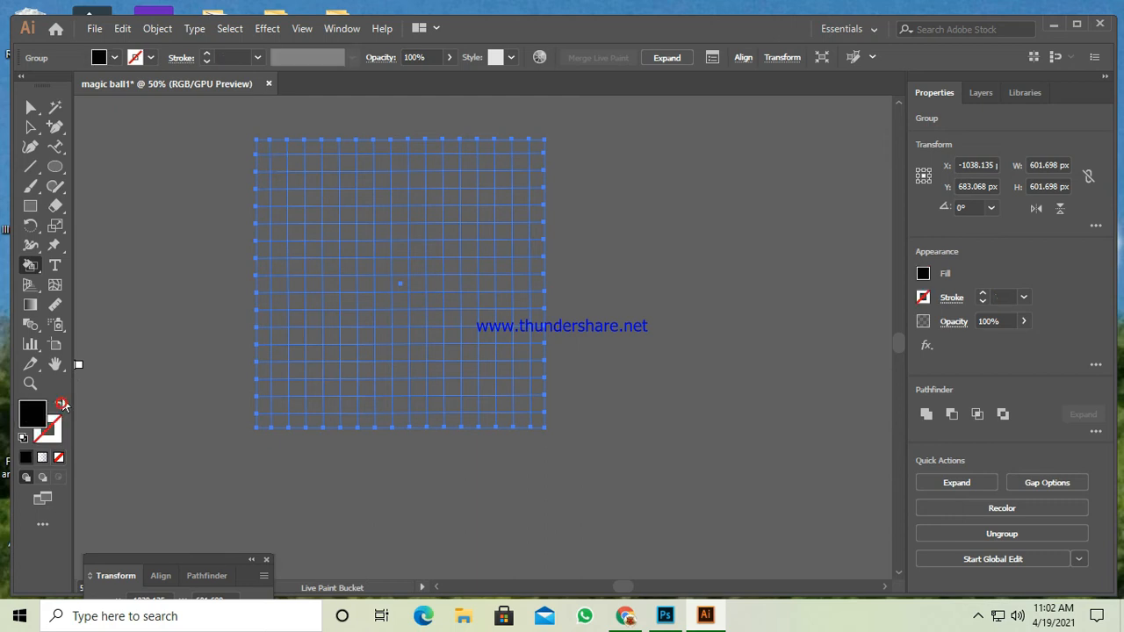
pyautogui.click(264, 147)
pyautogui.click(296, 215)
pyautogui.click(348, 232)
pyautogui.click(296, 284)
pyautogui.click(435, 318)
pyautogui.click(263, 318)
pyautogui.click(348, 404)
pyautogui.click(366, 387)
pyautogui.click(400, 387)
pyautogui.click(521, 370)
pyautogui.click(469, 317)
pyautogui.click(537, 318)
pyautogui.click(331, 180)
pyautogui.click(435, 249)
pyautogui.click(452, 232)
pyautogui.click(524, 177)
pyautogui.click(521, 232)
# - Fill all remaining cells of the checkerboard grid white and deselect it
pyautogui.doubleClick(33, 413)
pyautogui.click(340, 181)
pyautogui.click(750, 176)
pyautogui.click(280, 147)
pyautogui.click(297, 162)
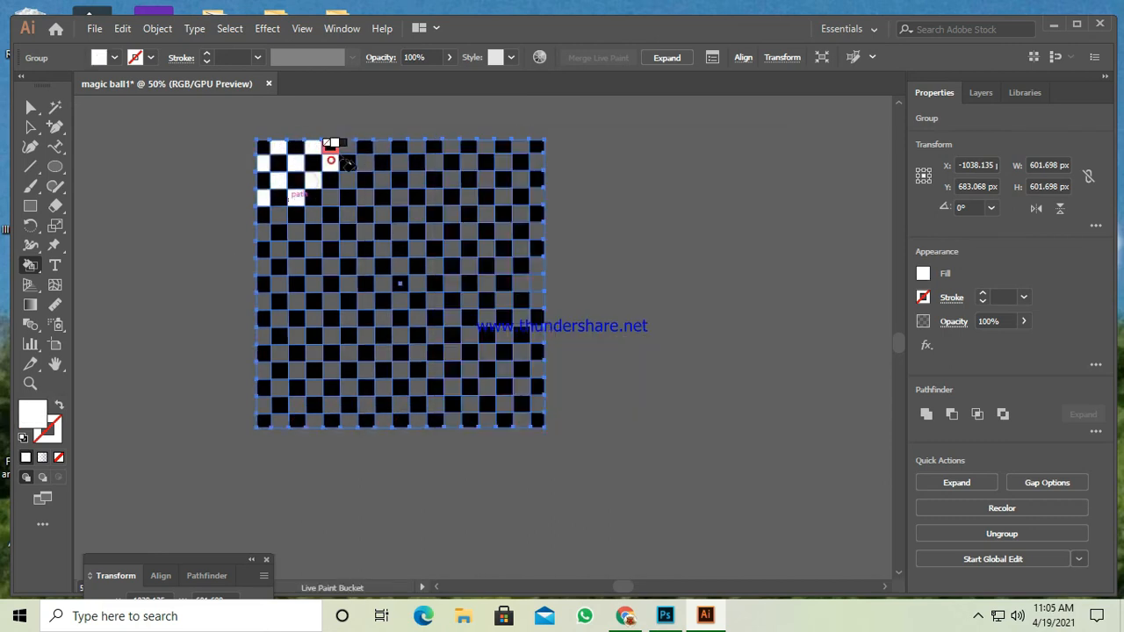
pyautogui.hotkey('ctrl', '=')
pyautogui.hotkey('ctrl', '=')
pyautogui.hotkey('ctrl', '=')
pyautogui.click(170, 440)
pyautogui.click(274, 439)
pyautogui.click(589, 324)
pyautogui.click(439, 388)
pyautogui.click(234, 487)
pyautogui.scroll(-2, 58, 461)
pyautogui.click(752, 318)
pyautogui.click(793, 361)
pyautogui.click(223, 520)
pyautogui.click(119, 520)
pyautogui.click(845, 413)
pyautogui.hotkey('ctrl', '-')
pyautogui.hotkey('ctrl', '-')
pyautogui.click(299, 360)
pyautogui.click(621, 406)
pyautogui.click(664, 266)
pyautogui.click(664, 451)
pyautogui.click(483, 452)
pyautogui.click(460, 429)
pyautogui.click(323, 430)
pyautogui.click(299, 452)
pyautogui.click(414, 475)
pyautogui.click(391, 497)
pyautogui.press('a')
pyautogui.hotkey('ctrl', 'shift', 'a')
pyautogui.moveTo(483, 337); pyautogui.dragTo(297, 352)
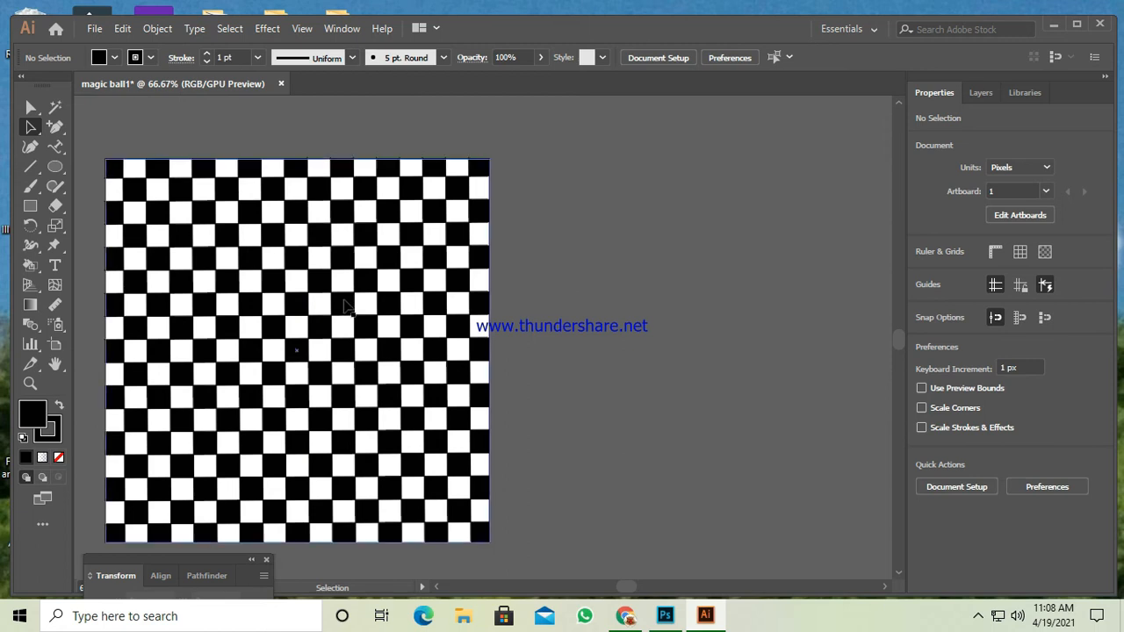
# - Draw a black circle about 455 px in diameter and place it between the checkerboard and the tunnel artwork
pyautogui.click(55, 166)
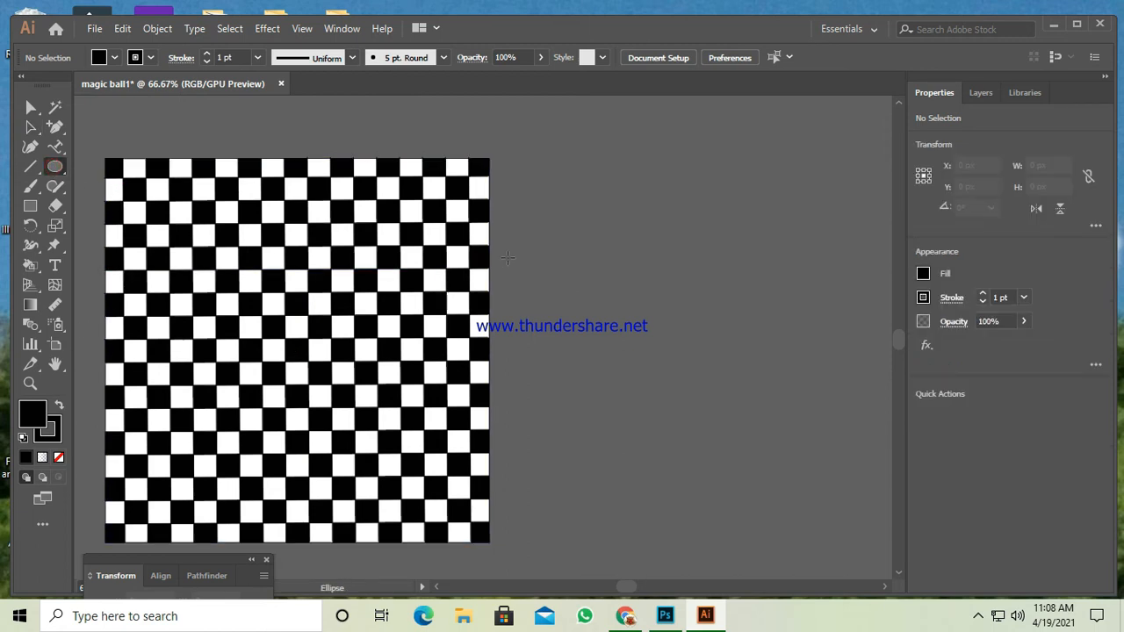
pyautogui.moveTo(562, 250); pyautogui.dragTo(708, 394)
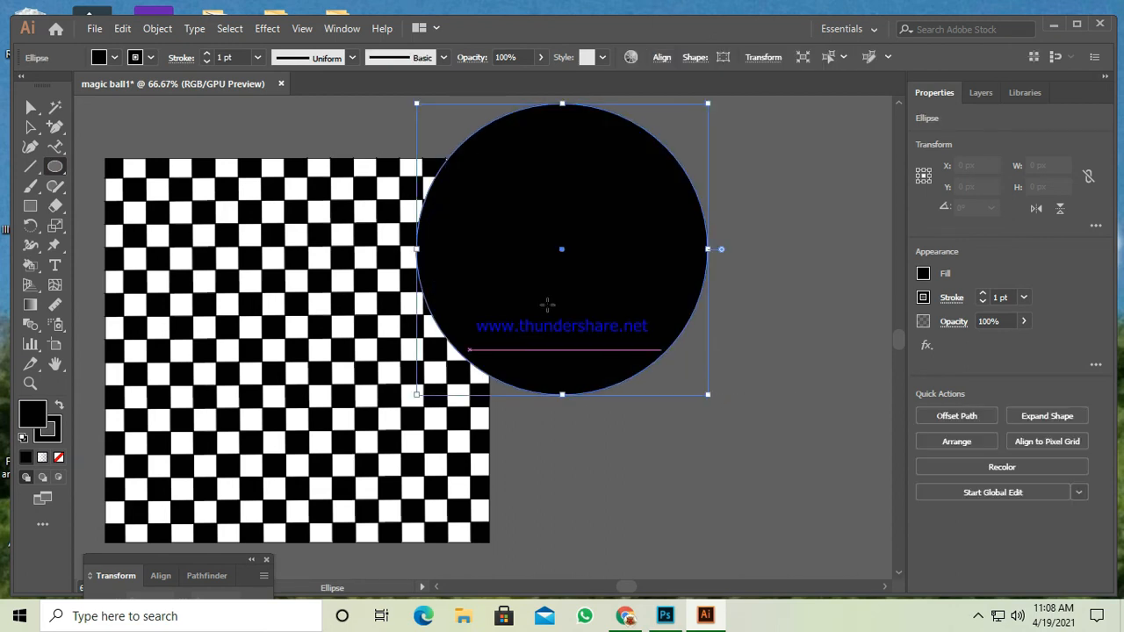
pyautogui.click(30, 128)
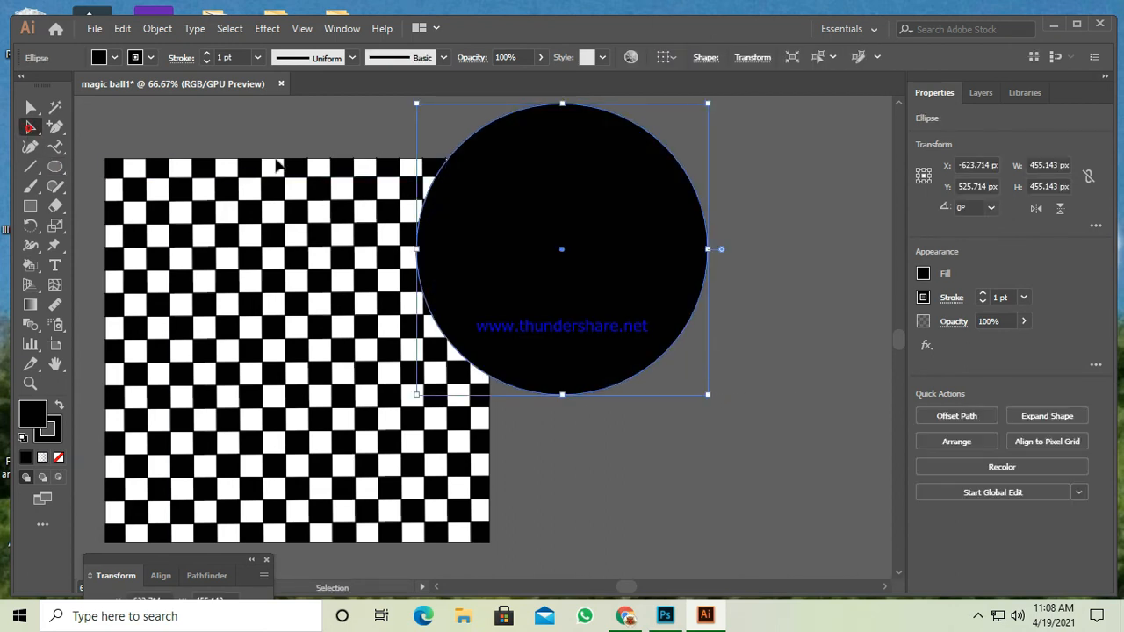
pyautogui.moveTo(567, 250); pyautogui.dragTo(669, 341)
pyautogui.hotkey('ctrl', '-')
pyautogui.click(497, 201)
pyautogui.click(497, 318)
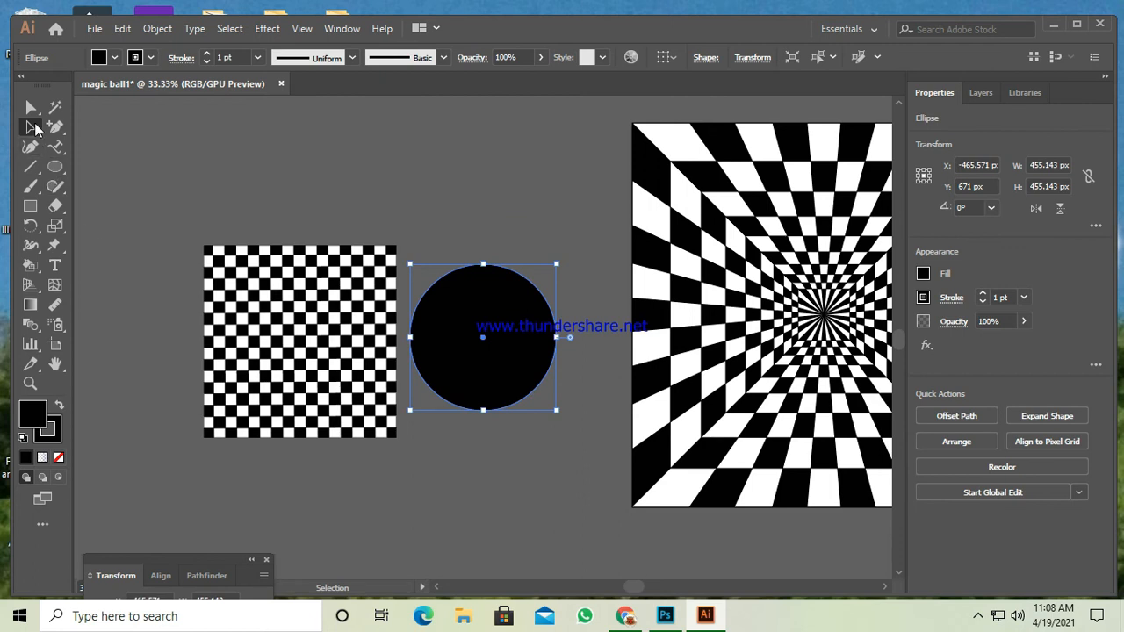
# - Delete the circle's right anchor point to leave only its left half
pyautogui.click(31, 128)
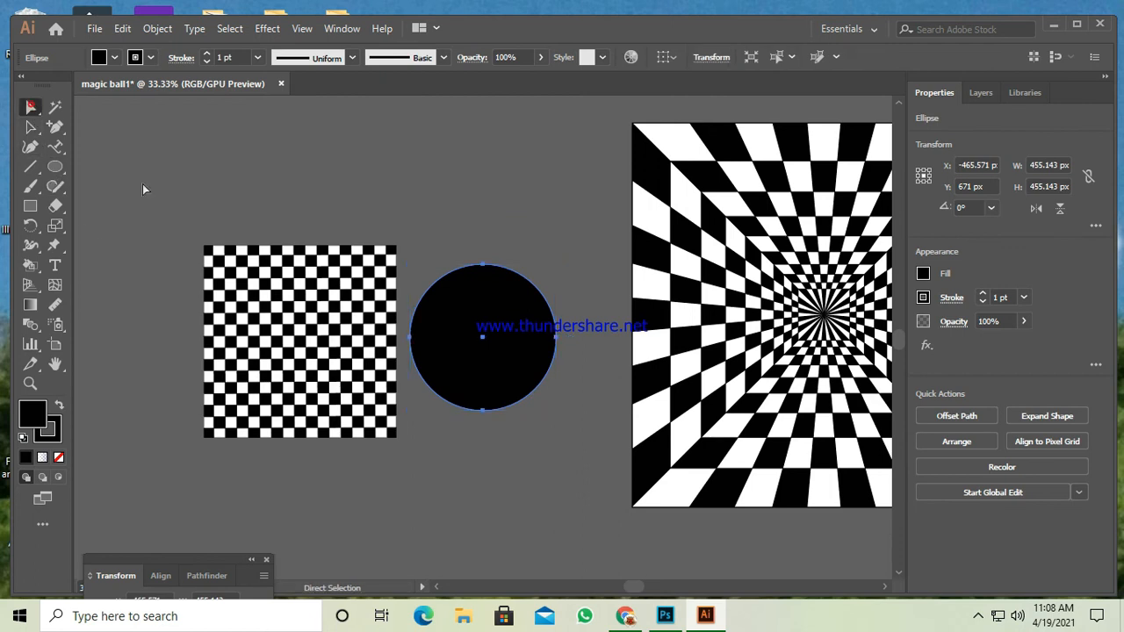
pyautogui.click(555, 337)
pyautogui.press('Delete')
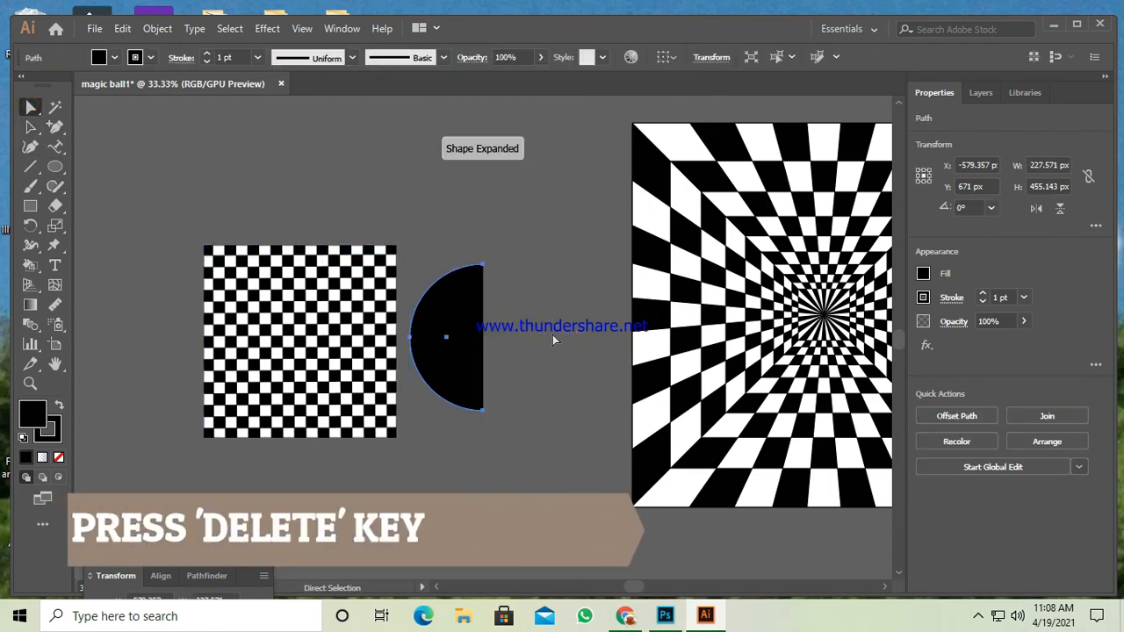
# - Save the checkerboard as a dynamic symbol named "dot", expanding its Live Paint, and deselect it
pyautogui.click(30, 106)
pyautogui.click(191, 145)
pyautogui.click(272, 298)
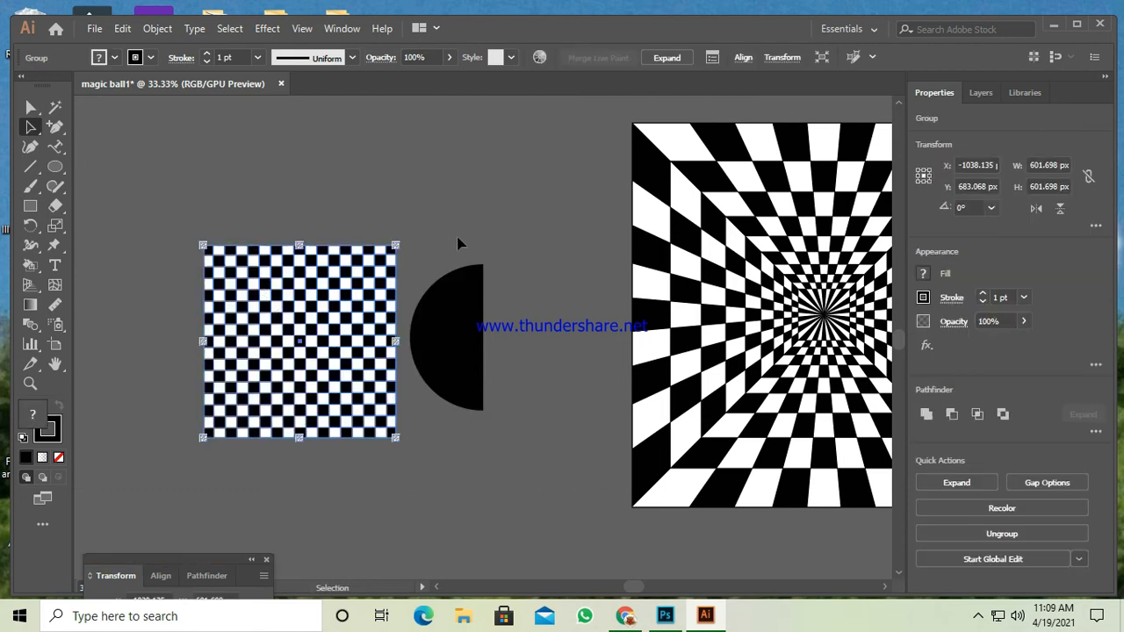
pyautogui.click(335, 30)
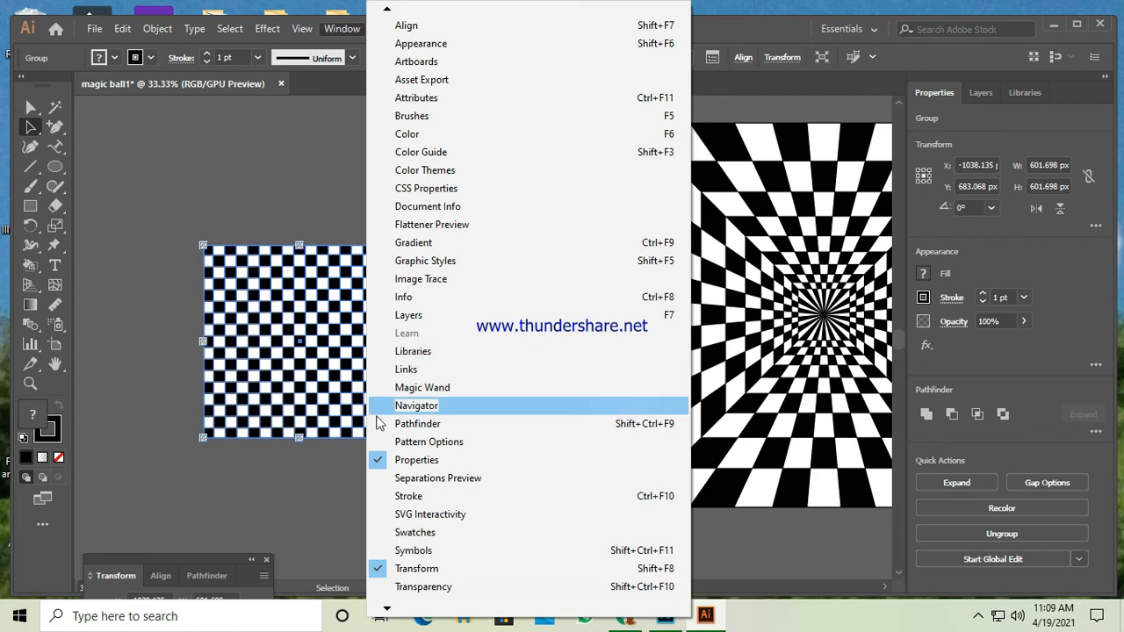
pyautogui.click(408, 552)
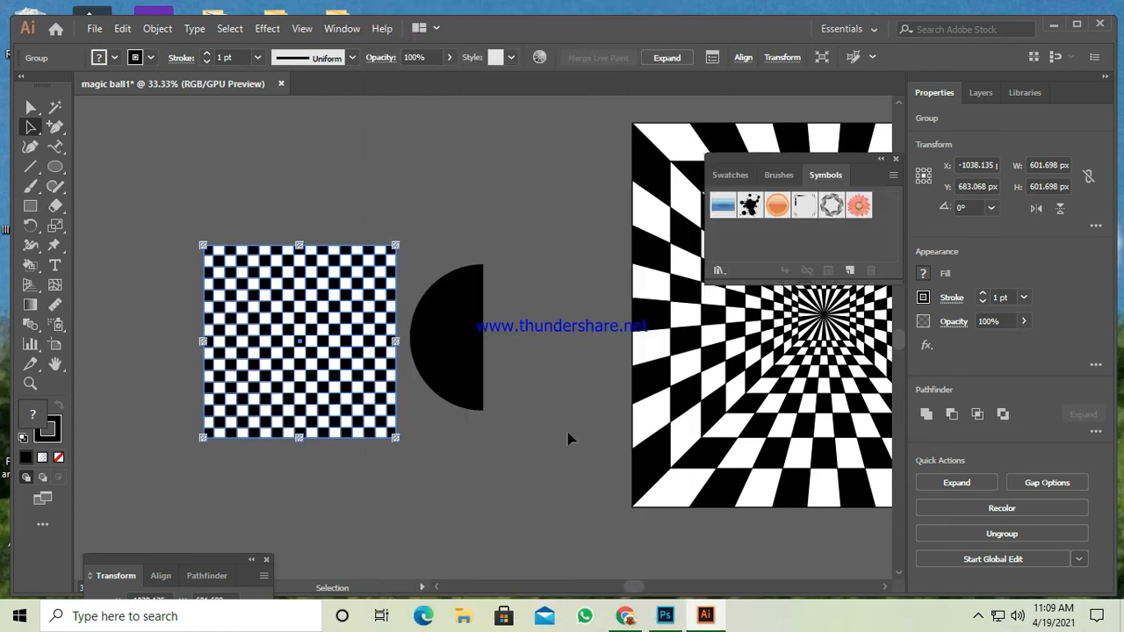
pyautogui.moveTo(326, 293); pyautogui.dragTo(735, 239)
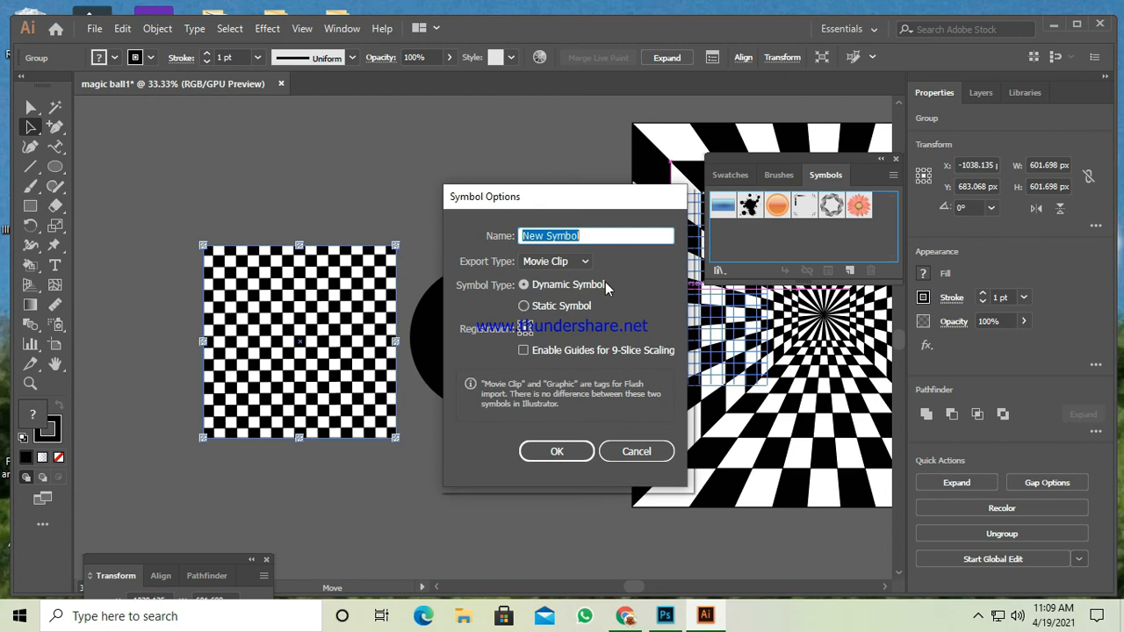
pyautogui.write('dot')
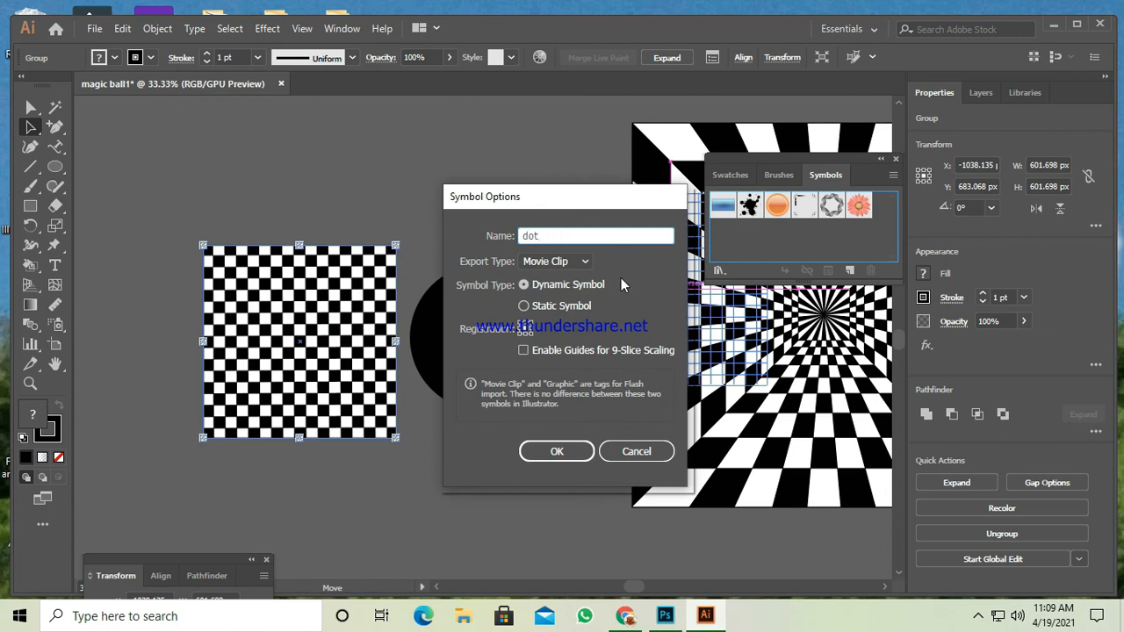
pyautogui.click(557, 452)
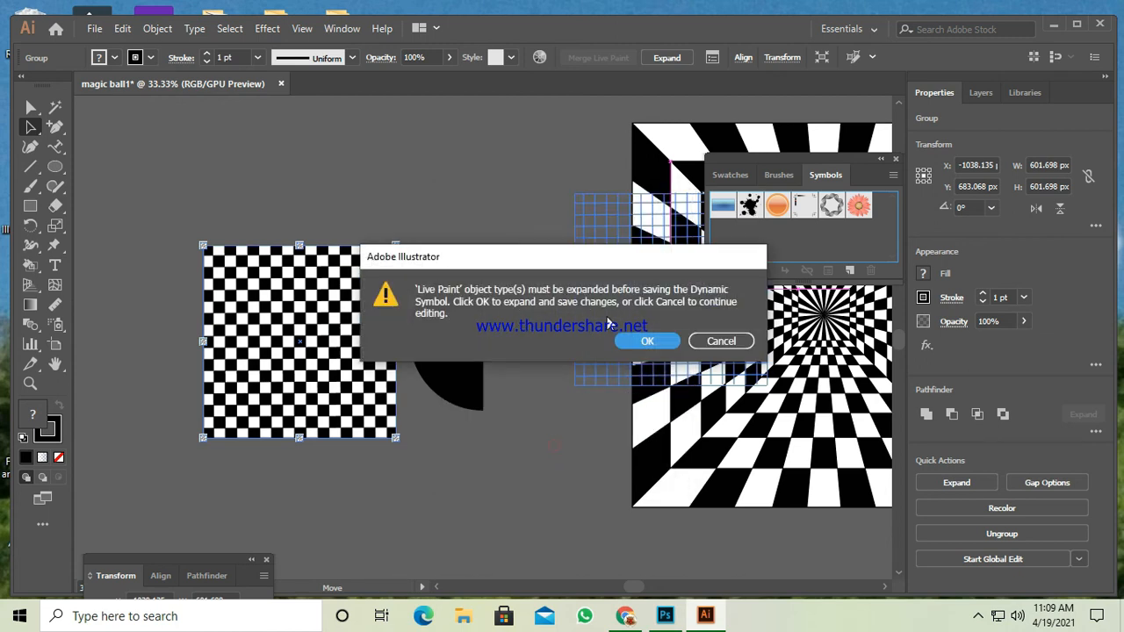
pyautogui.click(647, 342)
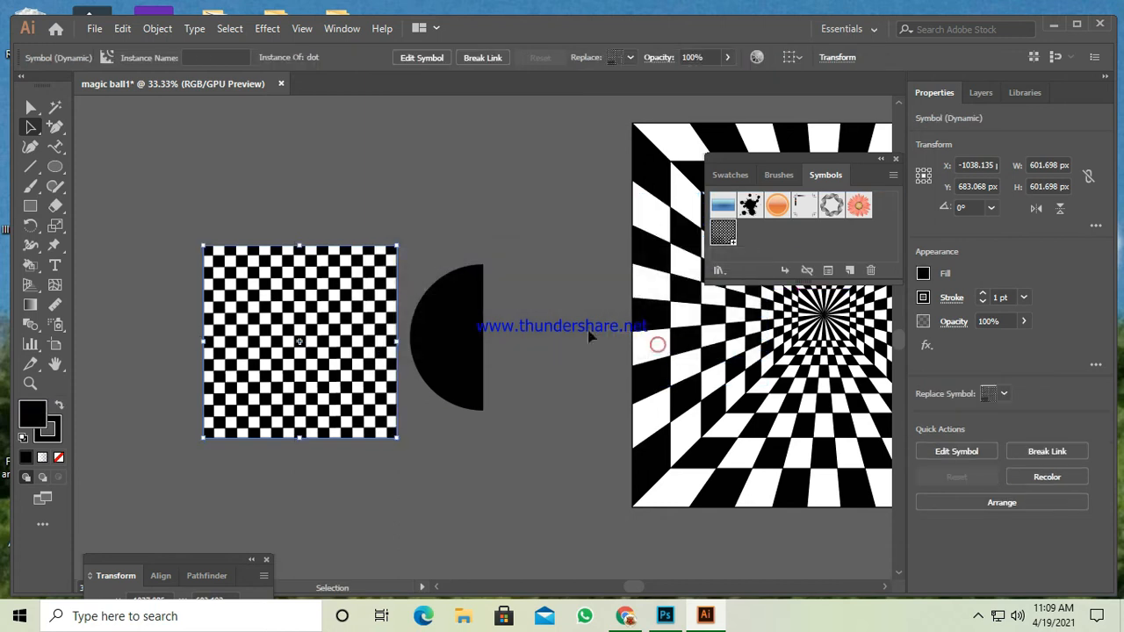
pyautogui.click(129, 167)
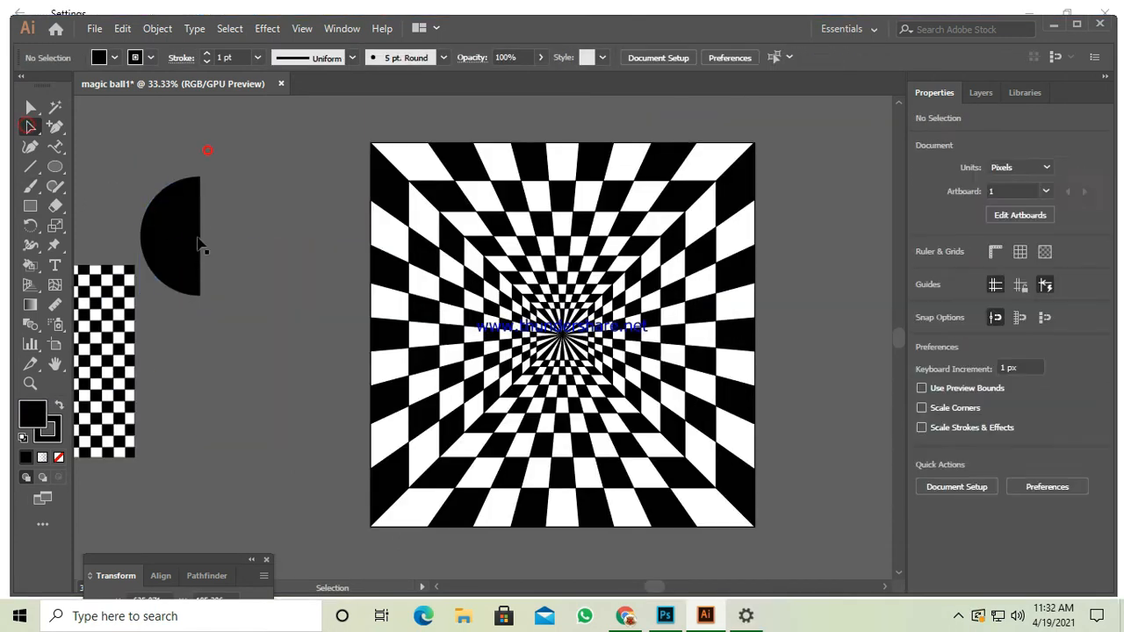
# - Apply a 3D Revolve to the black half circle from its right edge, with preview on and rotation angles -6°, -4° and 21°
pyautogui.click(195, 238)
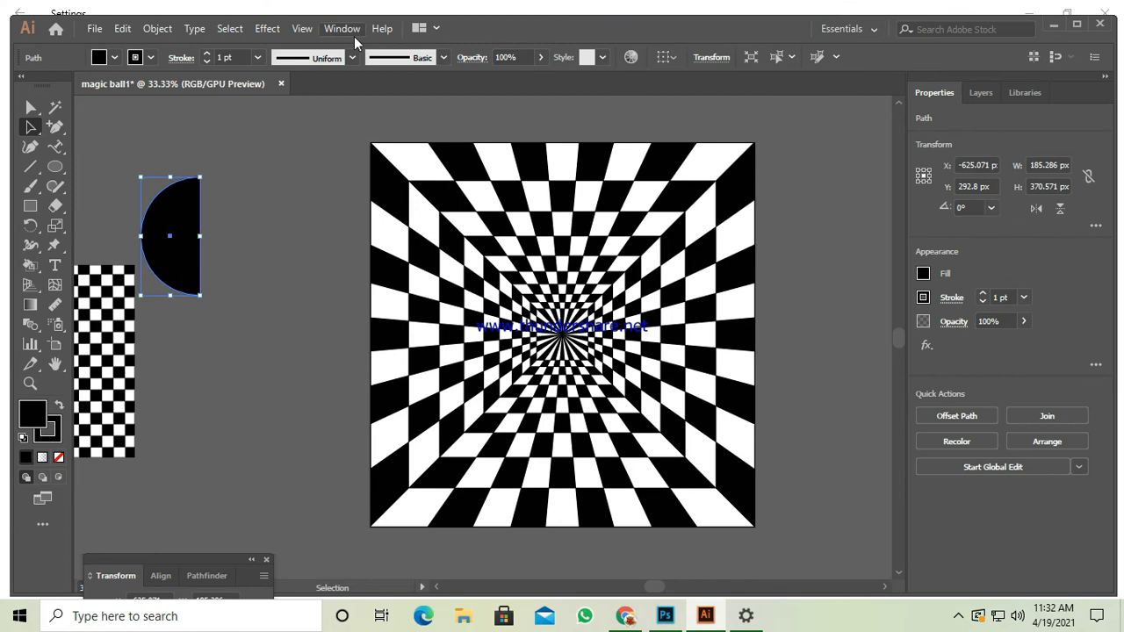
pyautogui.click(267, 28)
pyautogui.moveTo(290, 114)
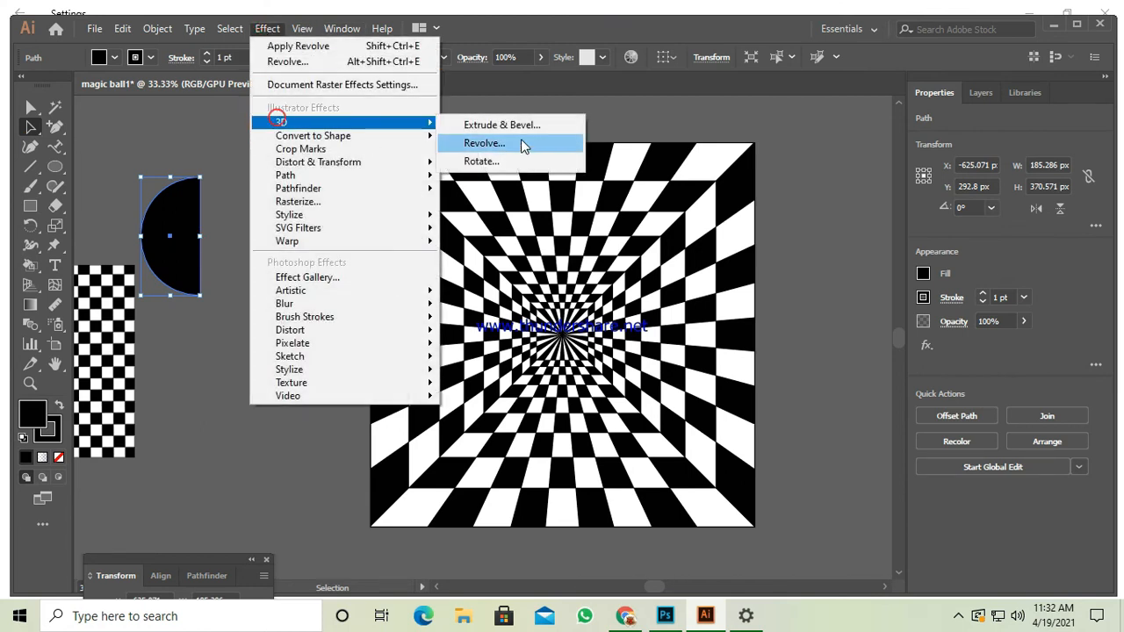
pyautogui.click(518, 143)
pyautogui.click(622, 394)
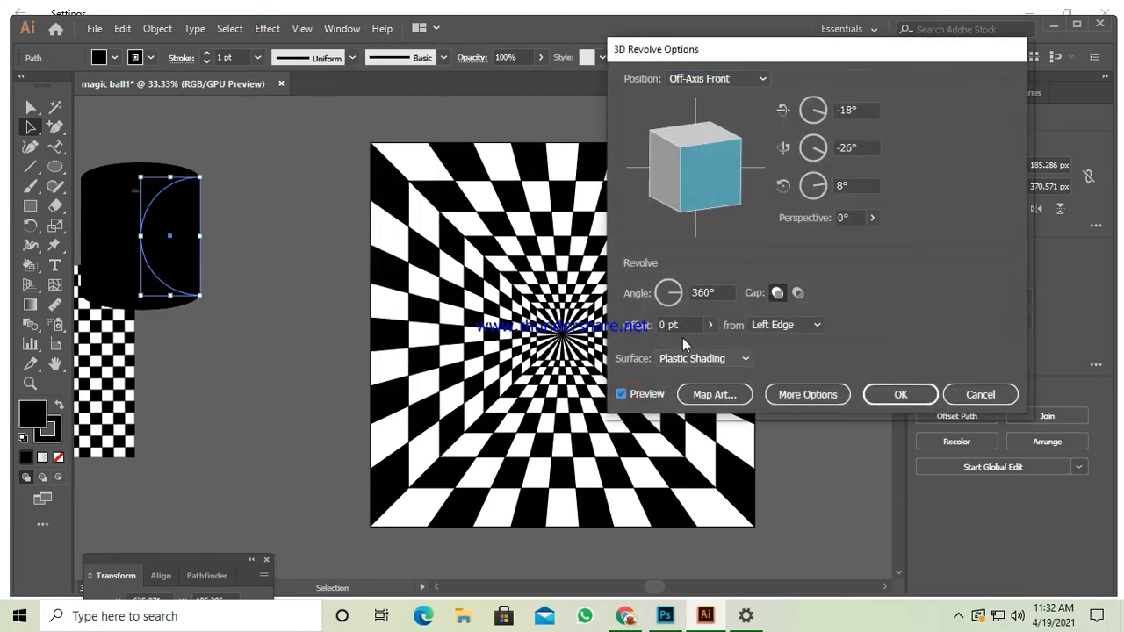
pyautogui.click(814, 324)
pyautogui.click(809, 358)
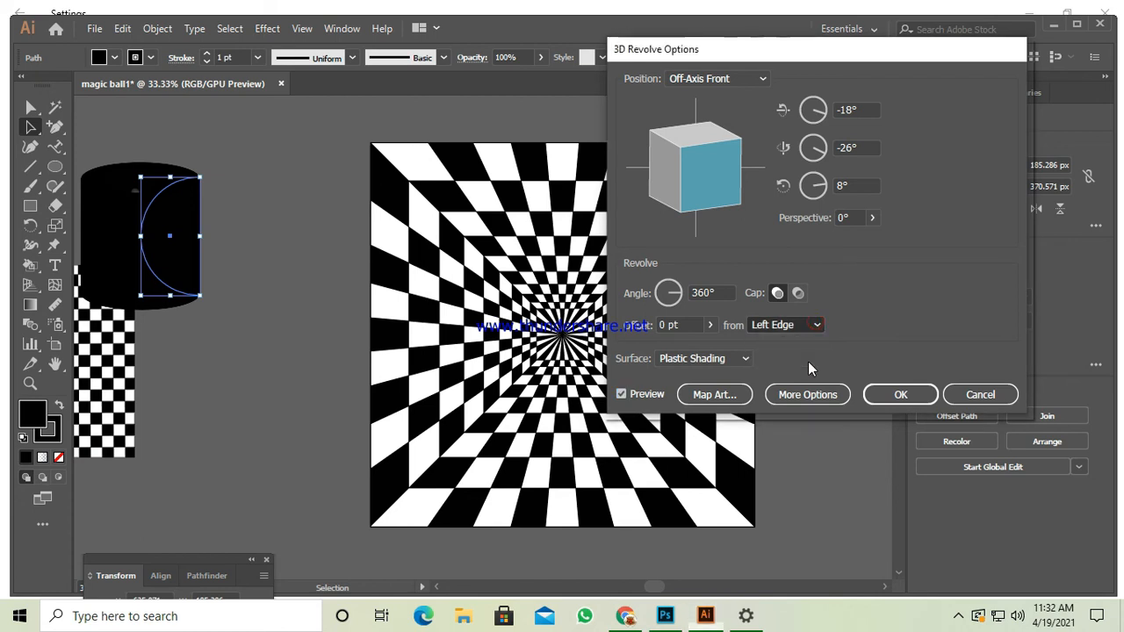
pyautogui.moveTo(702, 155)
pyautogui.mouseDown()
pyautogui.moveTo(676, 156)
pyautogui.moveTo(684, 152)
pyautogui.mouseUp()
pyautogui.click(684, 152)
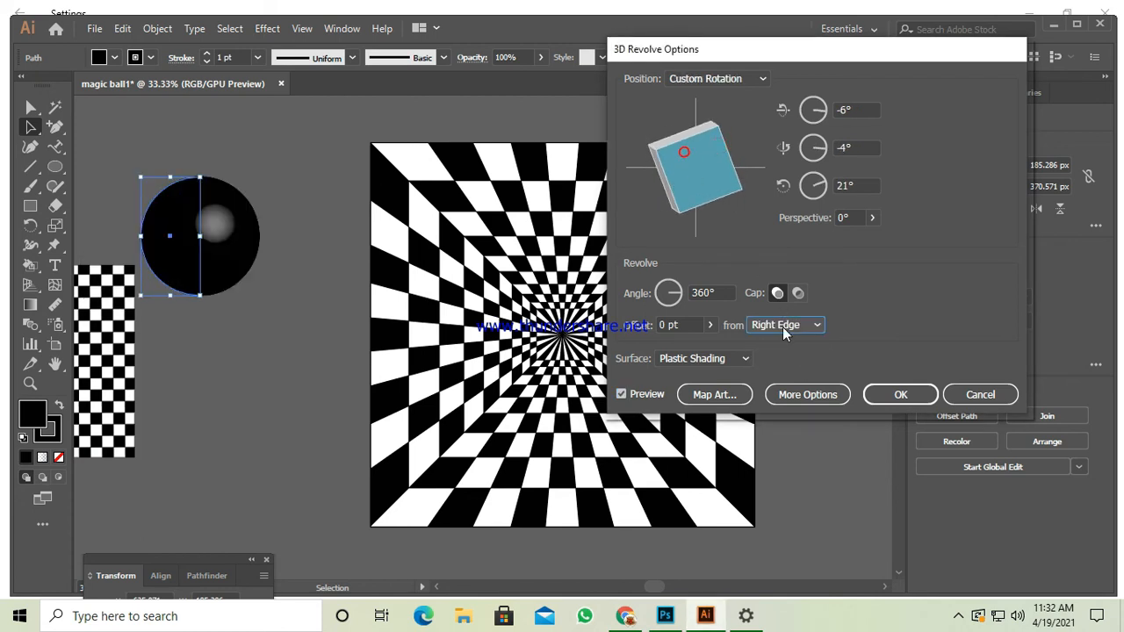
# - Open the revolve's art mapping and assign the "dot" symbol to surface 3 of 3
pyautogui.click(722, 394)
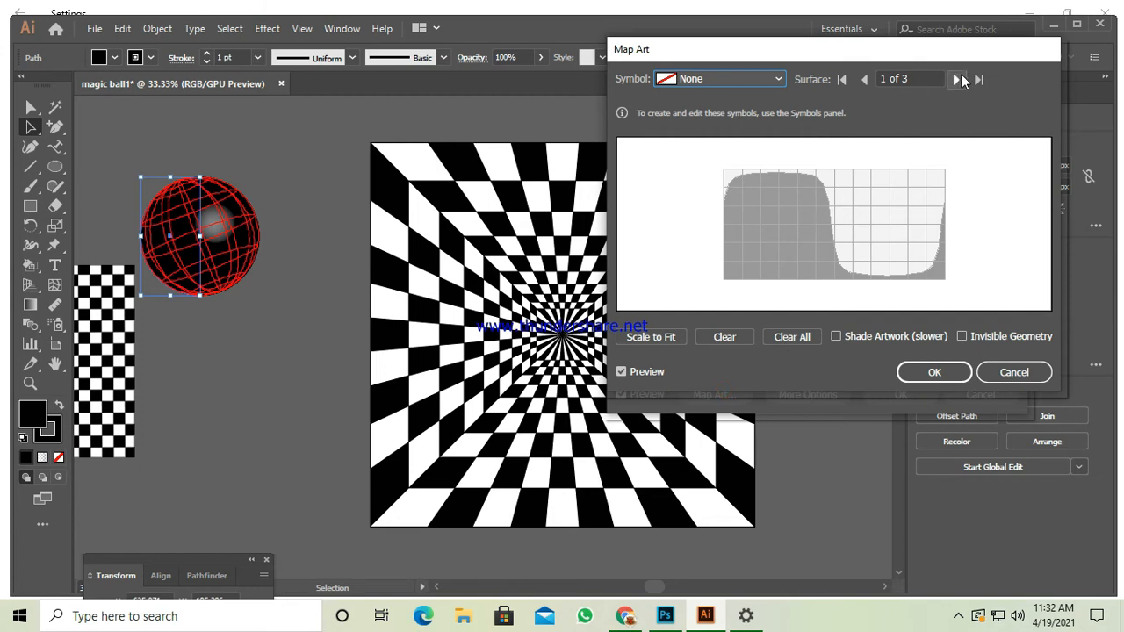
pyautogui.click(979, 80)
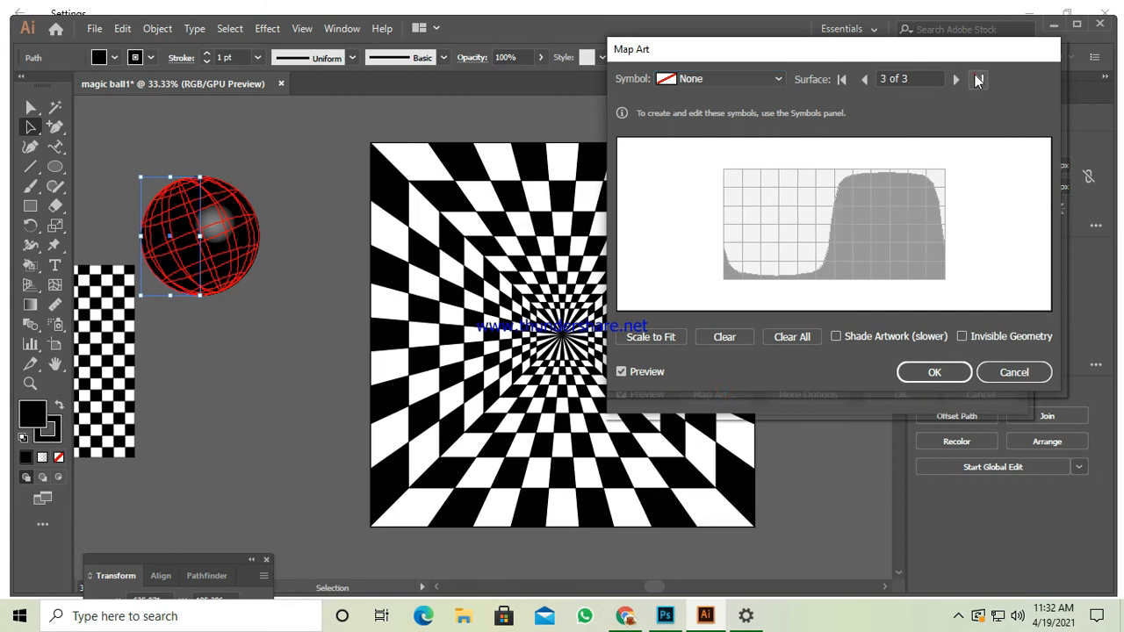
pyautogui.click(720, 81)
pyautogui.click(725, 225)
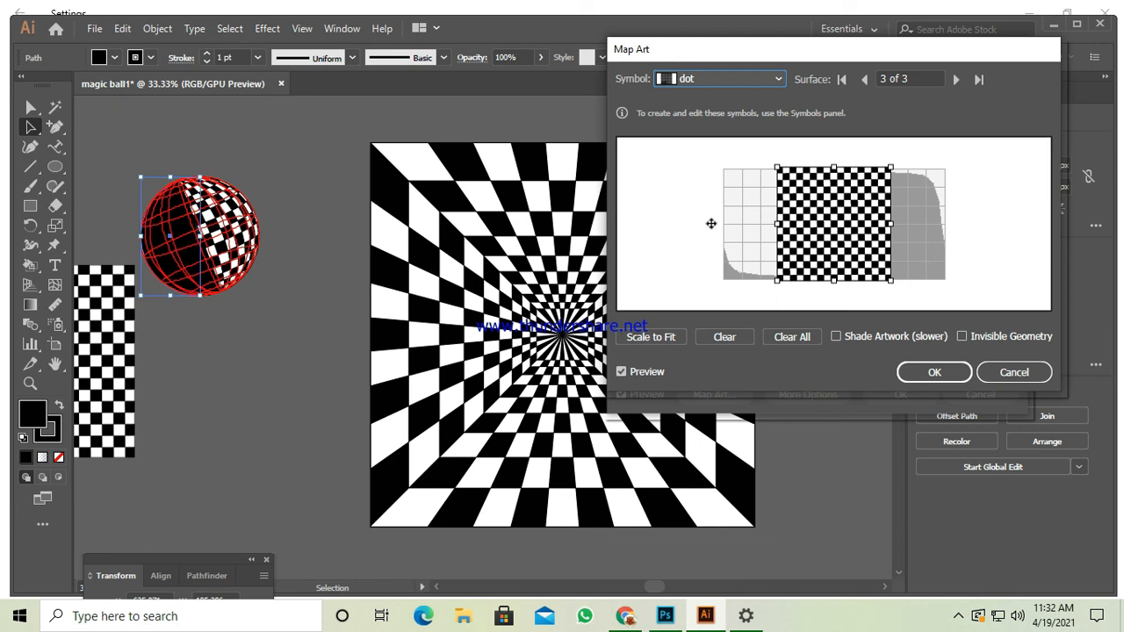
# - Position and stretch the mapped checkerboard to cover the sphere's whole visible surface, and apply the revolve effect
pyautogui.moveTo(799, 215); pyautogui.dragTo(741, 215)
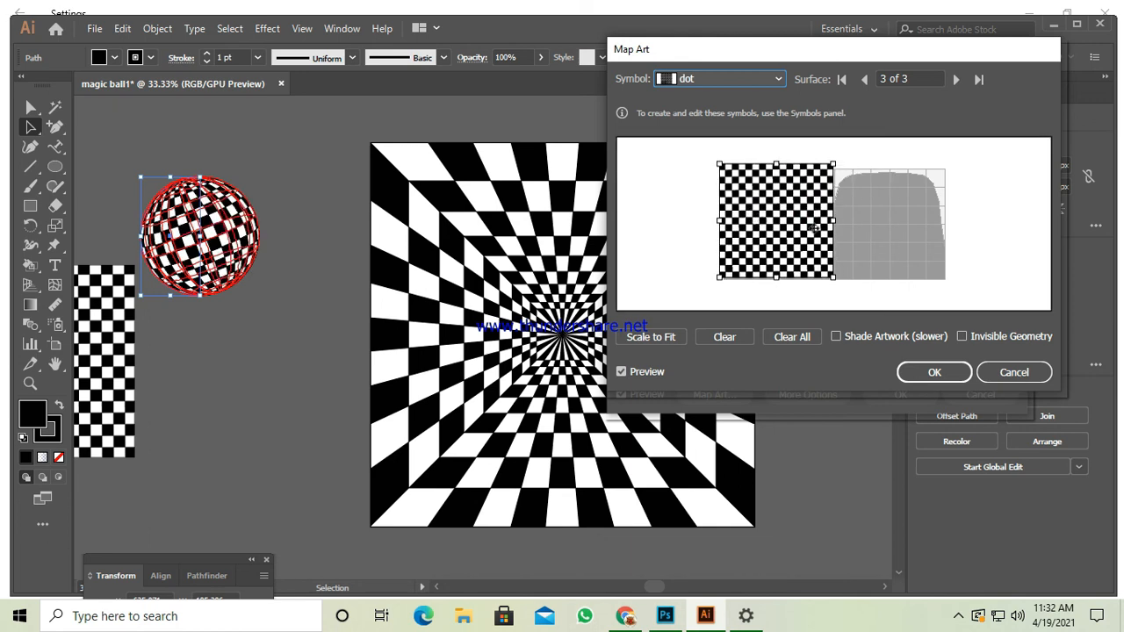
pyautogui.moveTo(836, 222); pyautogui.dragTo(851, 222)
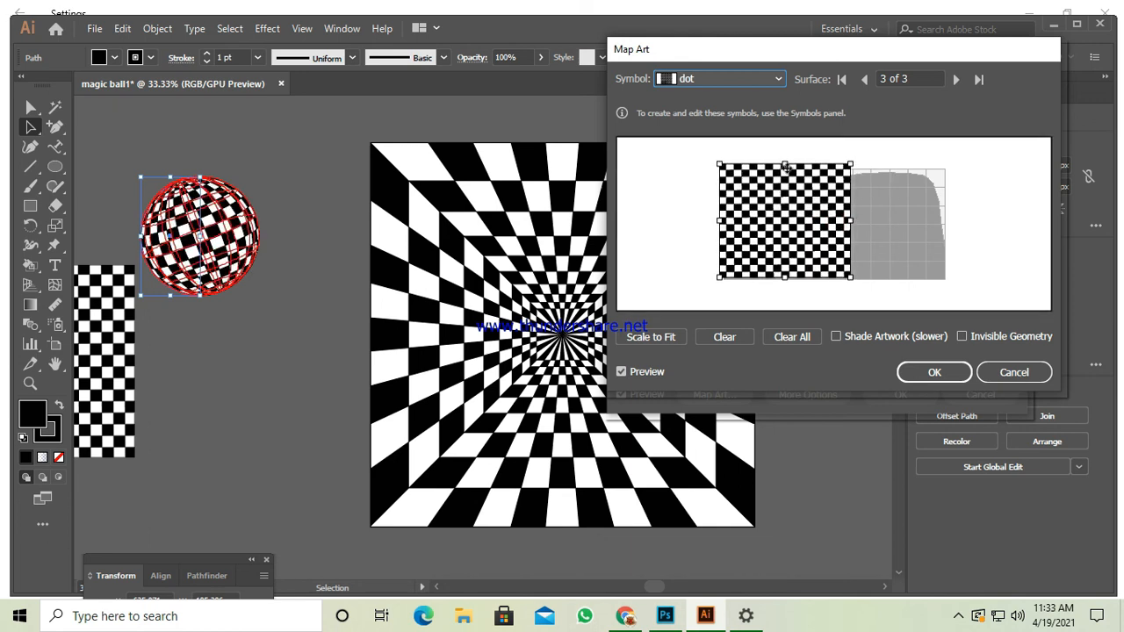
pyautogui.moveTo(788, 162); pyautogui.dragTo(784, 154)
pyautogui.moveTo(784, 279); pyautogui.dragTo(785, 288)
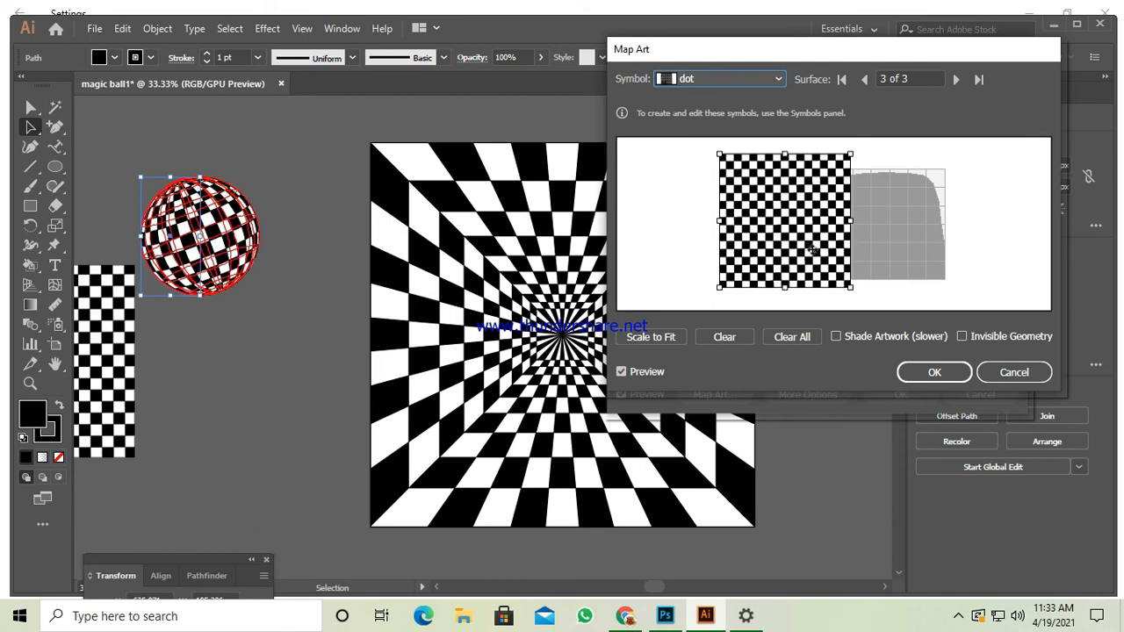
pyautogui.click(928, 371)
pyautogui.click(888, 394)
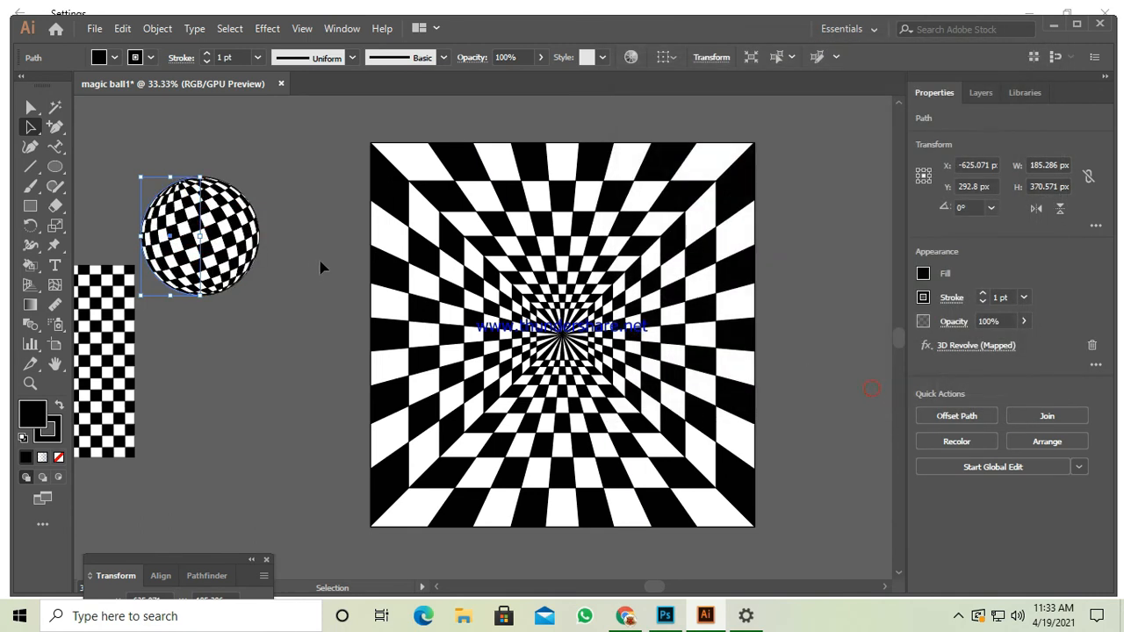
# - Duplicate the checkered ball ten times, spreading the copies over the centre, sides and corners of the tunnel artwork
pyautogui.click(311, 263)
pyautogui.click(179, 242)
pyautogui.moveTo(181, 216); pyautogui.dragTo(556, 324)
pyautogui.moveTo(551, 307); pyautogui.dragTo(445, 229)
pyautogui.moveTo(491, 297); pyautogui.dragTo(618, 227)
pyautogui.moveTo(577, 312); pyautogui.dragTo(699, 312)
pyautogui.moveTo(568, 341); pyautogui.dragTo(479, 406)
pyautogui.moveTo(507, 407); pyautogui.dragTo(663, 466)
pyautogui.moveTo(560, 359); pyautogui.dragTo(734, 217)
pyautogui.moveTo(579, 198); pyautogui.dragTo(382, 160)
pyautogui.moveTo(449, 261); pyautogui.dragTo(333, 339)
pyautogui.moveTo(494, 419); pyautogui.dragTo(406, 523)
# - Reposition the ball at the tunnel's upper middle and shrink it proportionally to about 209 px in diameter
pyautogui.moveTo(607, 188); pyautogui.dragTo(623, 159)
pyautogui.moveTo(566, 136); pyautogui.dragTo(577, 160)
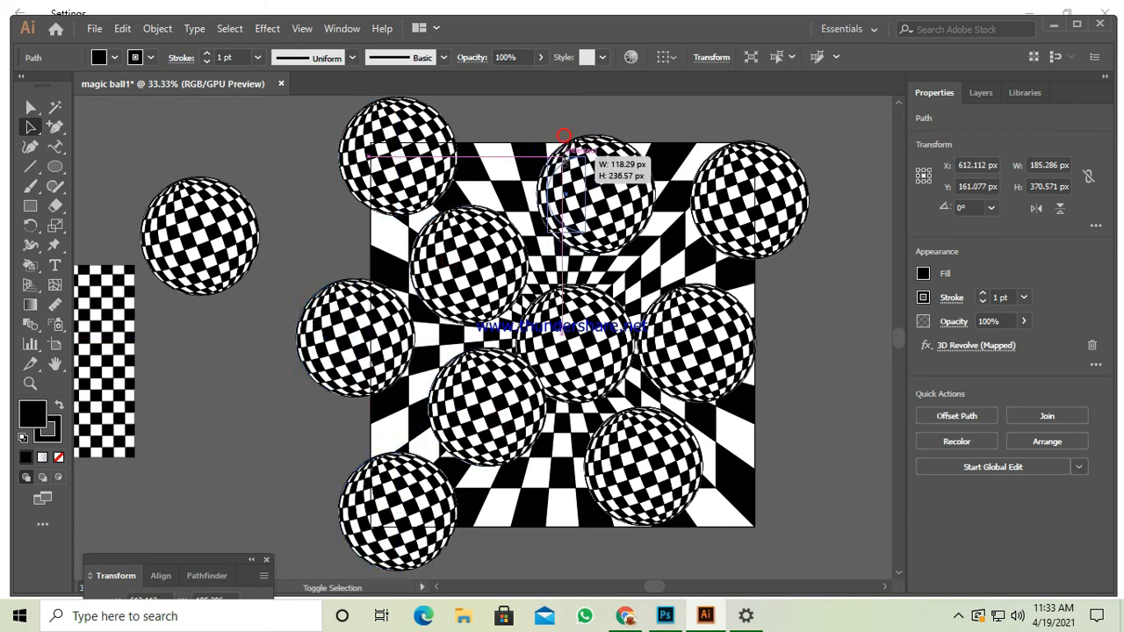
# - Try to shrink the two balls in the tunnel's upper-left area
pyautogui.click(405, 139)
pyautogui.moveTo(369, 98); pyautogui.dragTo(370, 120)
pyautogui.click(445, 208)
pyautogui.moveTo(445, 208); pyautogui.dragTo(448, 242)
# - Delete the ball overlapping the tunnel's left edge and shrink the two lower-left balls, moving the corner one slightly up
pyautogui.click(386, 312)
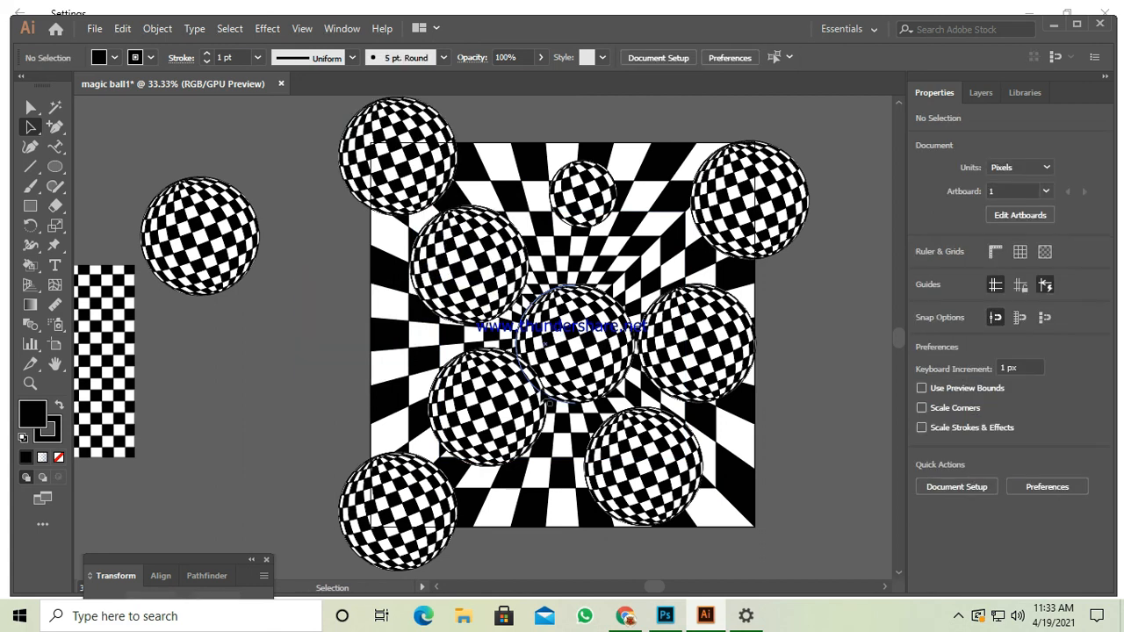
pyautogui.click(457, 348)
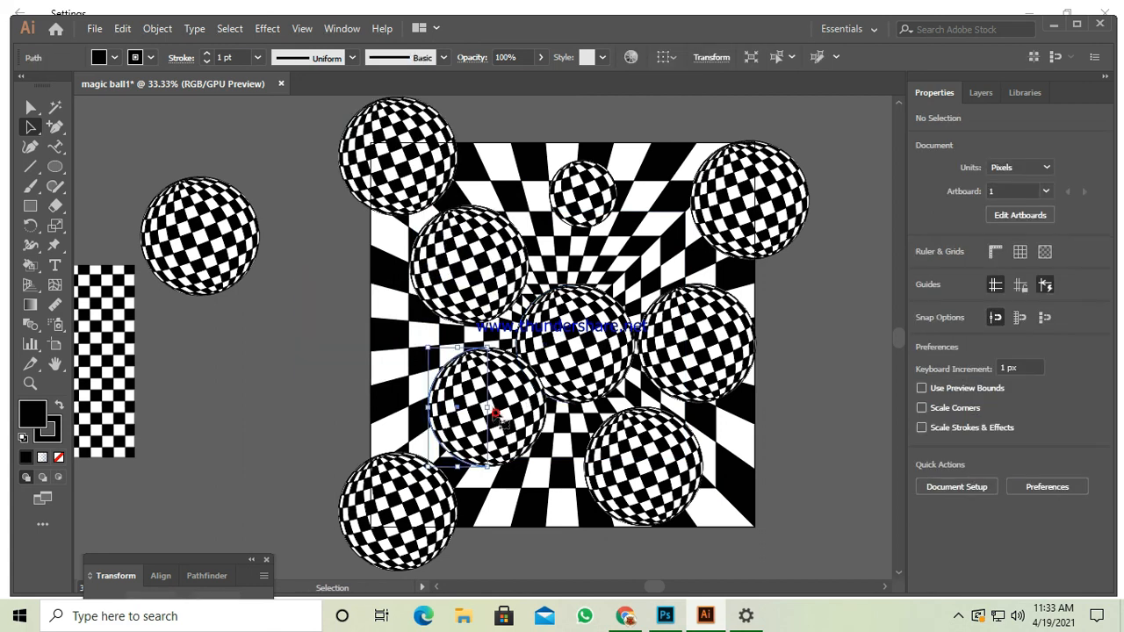
pyautogui.moveTo(457, 347); pyautogui.dragTo(455, 381)
pyautogui.moveTo(415, 494); pyautogui.dragTo(414, 456)
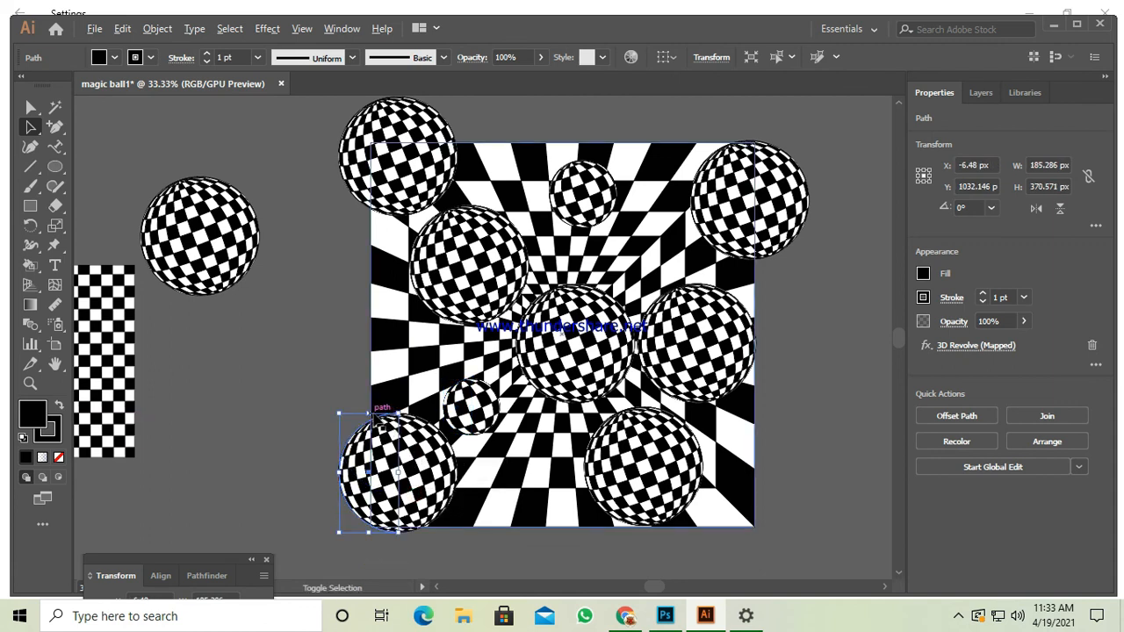
pyautogui.moveTo(369, 413); pyautogui.dragTo(368, 448)
# - Shrink the lower-right and right-hand balls, placing them at the tunnel's lower middle and lower right
pyautogui.click(643, 475)
pyautogui.moveTo(620, 402); pyautogui.dragTo(576, 448)
pyautogui.moveTo(697, 348); pyautogui.dragTo(699, 431)
pyautogui.moveTo(671, 369); pyautogui.dragTo(672, 403)
# - Move the upper-right ball inward, shrink it to about 199 px in diameter, and shrink the central ball proportionally
pyautogui.moveTo(744, 210); pyautogui.dragTo(696, 271)
pyautogui.moveTo(673, 200); pyautogui.dragTo(673, 226)
pyautogui.click(573, 316)
pyautogui.moveTo(547, 284); pyautogui.dragTo(551, 314)
# - Shrink the ball left of the upper centre to about 179 px, and move the top-left corner ball inward and shrink it
pyautogui.moveTo(444, 206); pyautogui.dragTo(444, 236)
pyautogui.moveTo(420, 176); pyautogui.dragTo(522, 196)
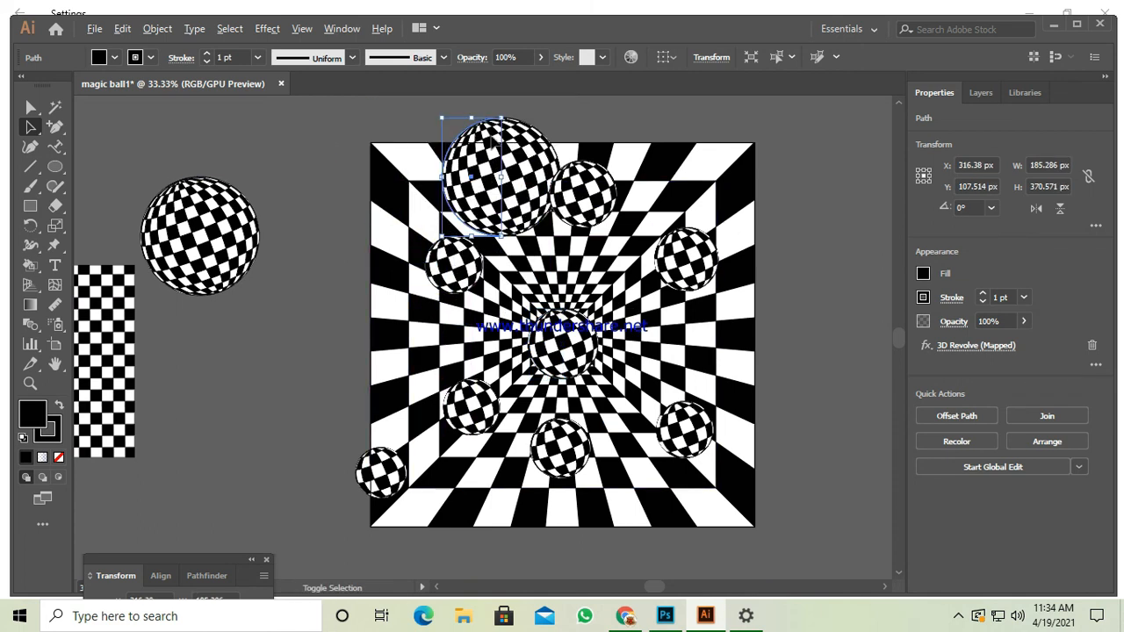
pyautogui.moveTo(471, 115); pyautogui.dragTo(471, 141)
# - Move the original ball onto the tunnel's left side and shrink it to match the others
pyautogui.moveTo(255, 252); pyautogui.dragTo(379, 327)
pyautogui.moveTo(355, 278); pyautogui.dragTo(355, 303)
pyautogui.moveTo(392, 352); pyautogui.dragTo(428, 343)
# - Rearrange the upper and left-hand balls closer to the tunnel's centre, raising the lower-left corner ball fully inside the artwork
pyautogui.moveTo(690, 269); pyautogui.dragTo(645, 336)
pyautogui.moveTo(576, 201); pyautogui.dragTo(574, 264)
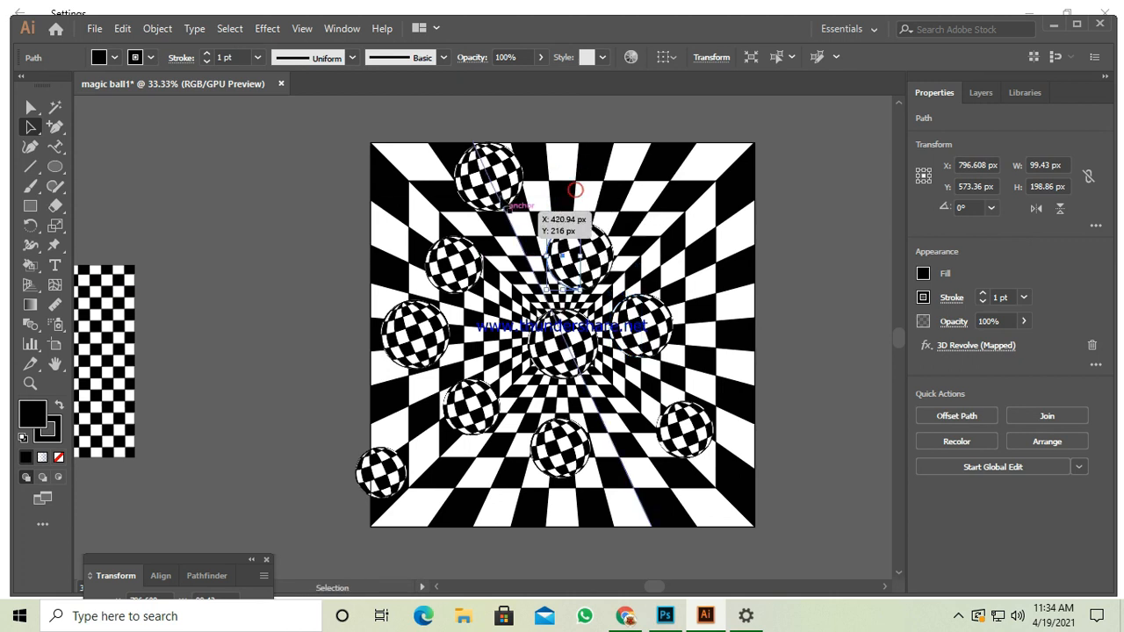
pyautogui.moveTo(489, 197); pyautogui.dragTo(508, 250)
pyautogui.moveTo(454, 274)
pyautogui.mouseDown()
pyautogui.moveTo(487, 331)
pyautogui.moveTo(450, 258)
pyautogui.mouseUp()
pyautogui.moveTo(387, 460); pyautogui.dragTo(427, 377)
# - Lower the lower-left and lower-right balls and raise the lower-middle ball slightly toward the tunnel's centre
pyautogui.moveTo(465, 420); pyautogui.dragTo(465, 466)
pyautogui.moveTo(570, 467); pyautogui.dragTo(555, 443)
pyautogui.moveTo(681, 446); pyautogui.dragTo(661, 468)
# - Spread the right and upper-middle balls outward, and bring two balls together so they touch at the tunnel's centre
pyautogui.moveTo(654, 316); pyautogui.dragTo(680, 293)
pyautogui.moveTo(577, 244); pyautogui.dragTo(621, 227)
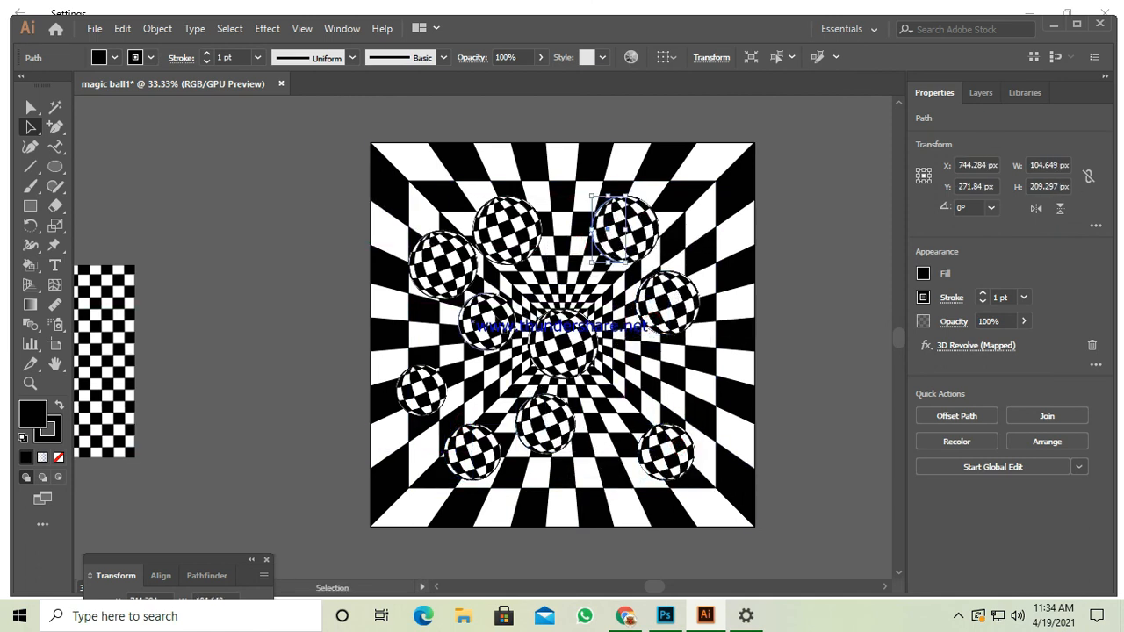
pyautogui.moveTo(581, 344); pyautogui.dragTo(600, 360)
pyautogui.moveTo(469, 321); pyautogui.dragTo(532, 314)
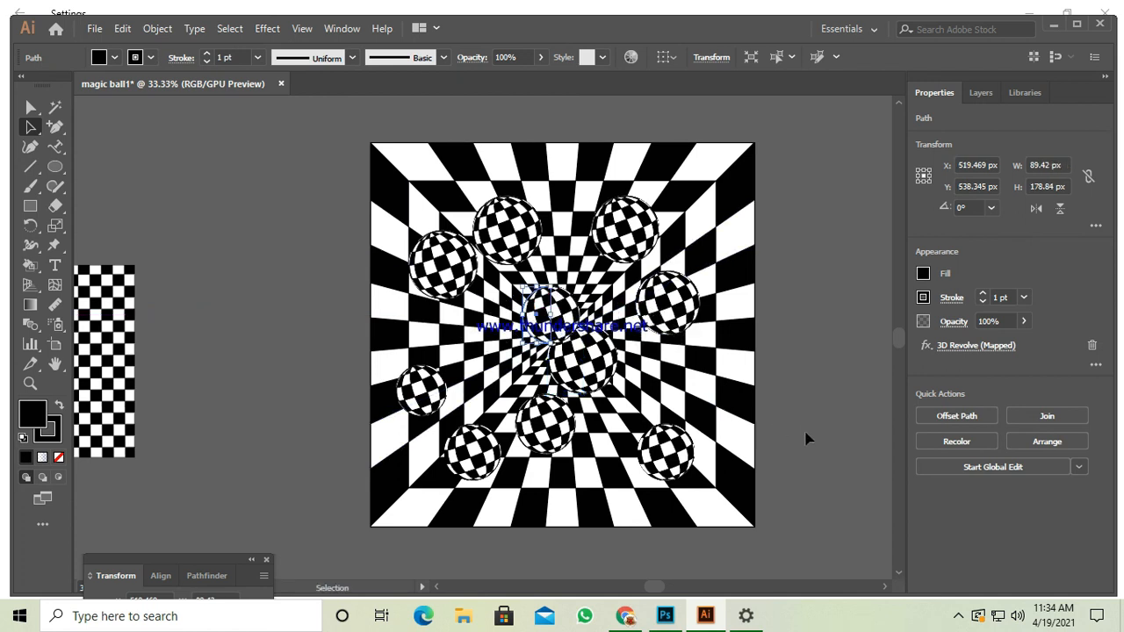